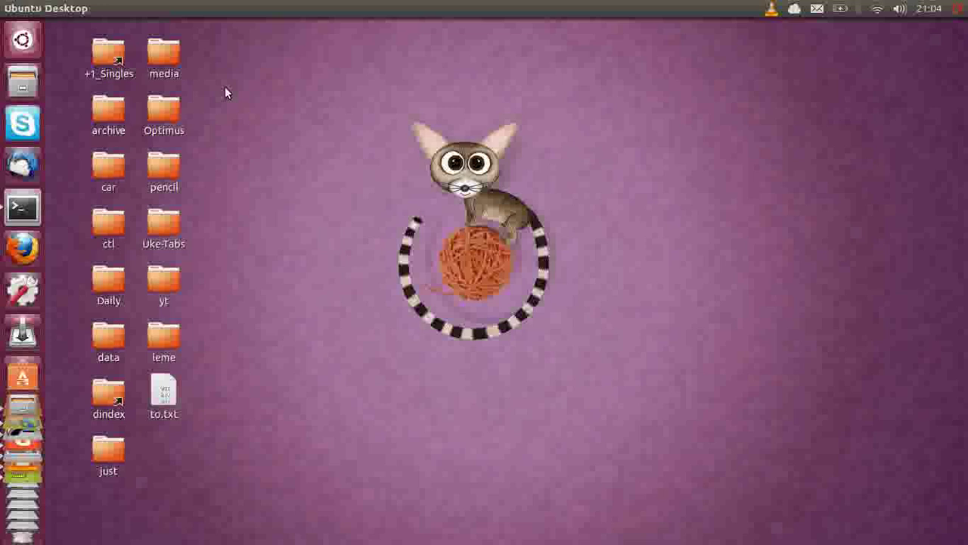
# Launch Software Updater to check for available updates and put its progress window away
pyautogui.click(29, 47)
pyautogui.write('software')
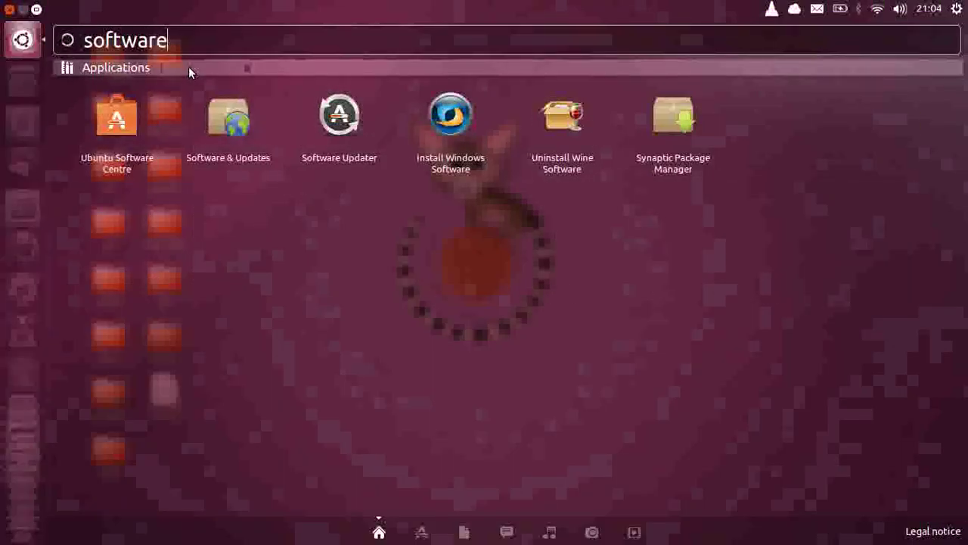
pyautogui.click(356, 121)
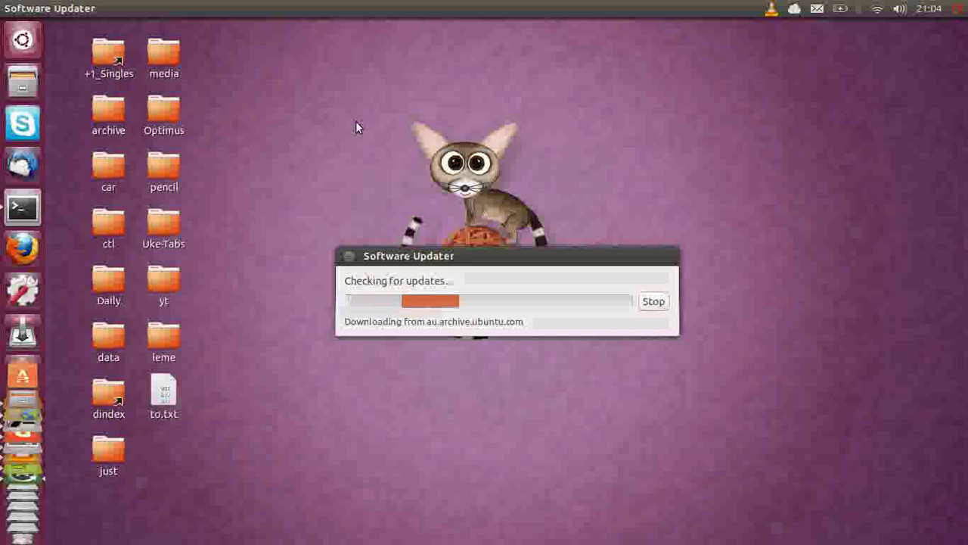
pyautogui.click(350, 256)
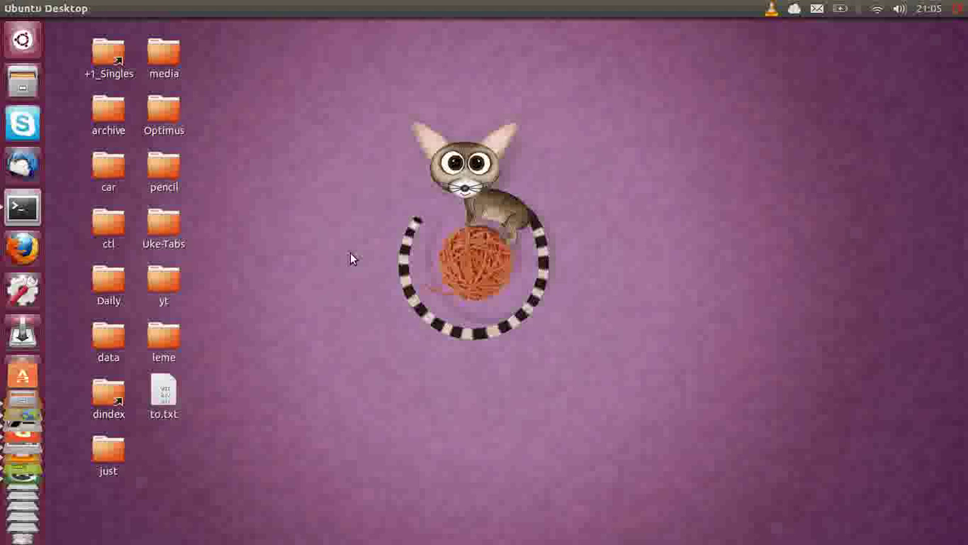
# Open Software & Updates and review the Other Software, Updates, Authentication and Additional Drivers settings
pyautogui.click(30, 40)
pyautogui.write('software')
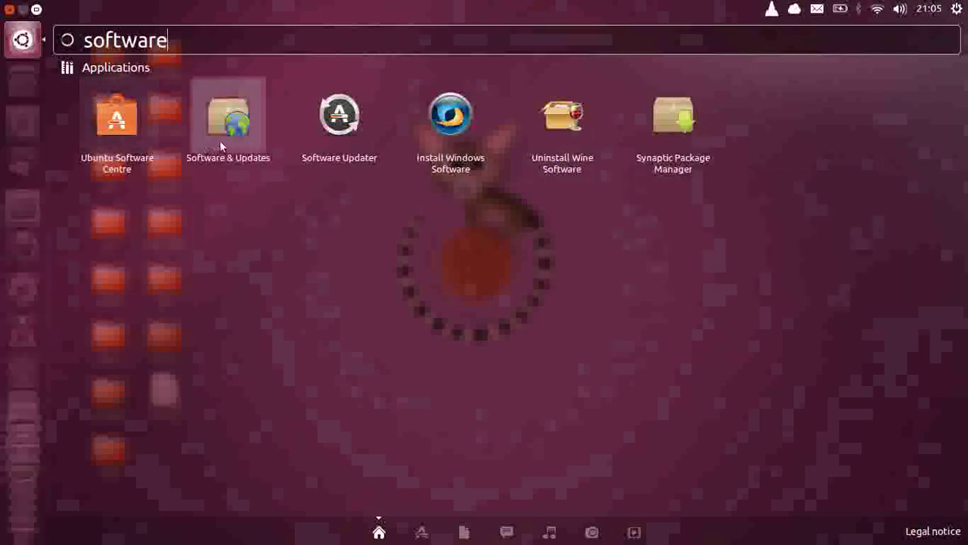
pyautogui.click(219, 144)
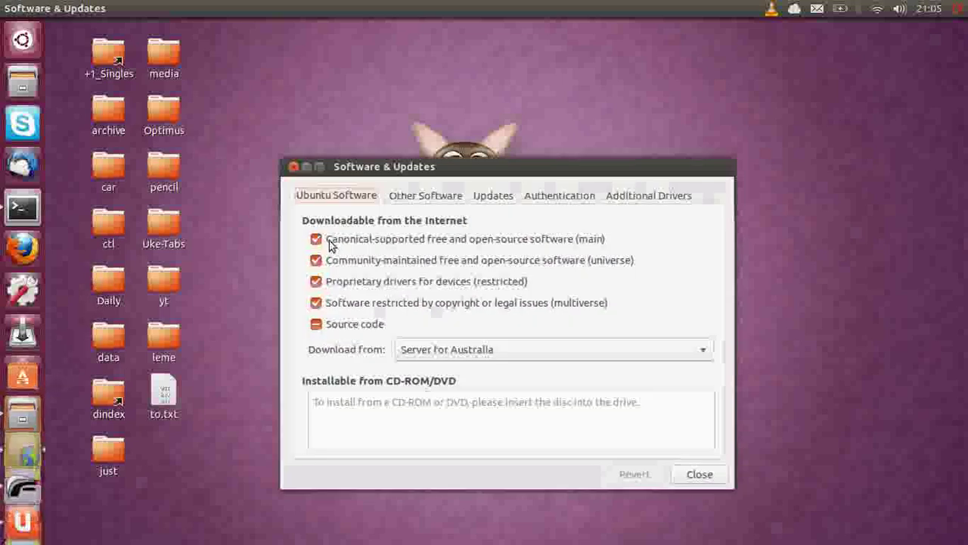
pyautogui.moveTo(403, 173); pyautogui.dragTo(381, 150)
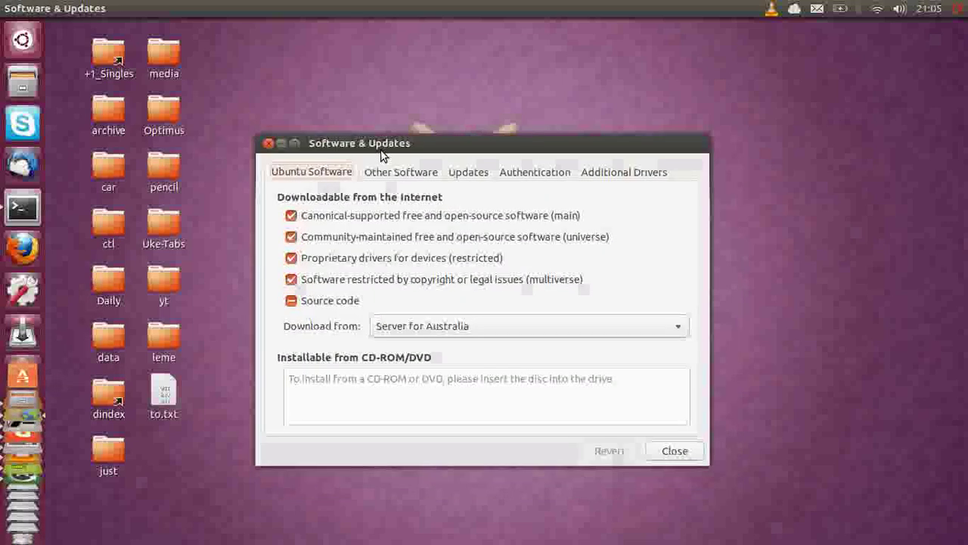
pyautogui.click(430, 172)
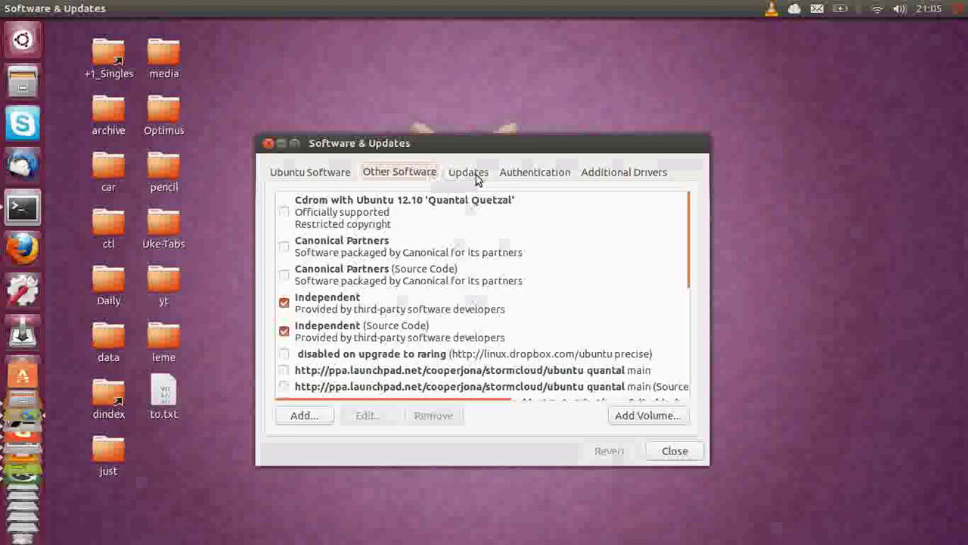
pyautogui.click(473, 174)
pyautogui.click(524, 173)
pyautogui.click(619, 175)
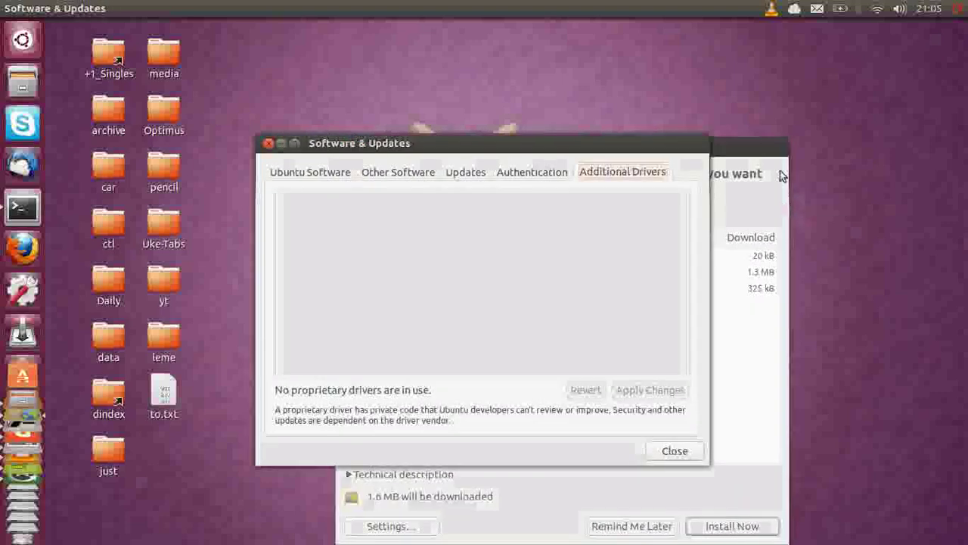
# Bring the Software Updater's list of updates to the front, and close both it and Software & Updates
pyautogui.click(768, 162)
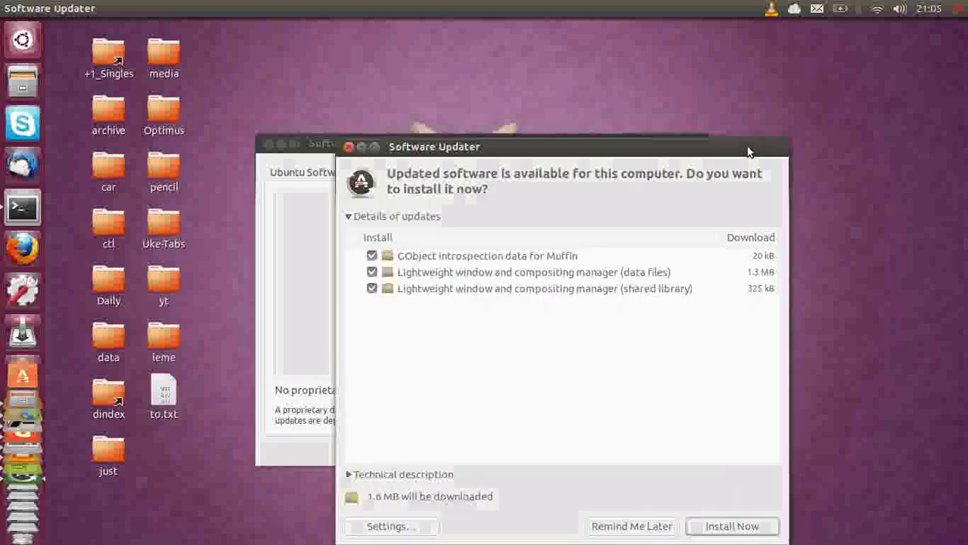
pyautogui.click(348, 146)
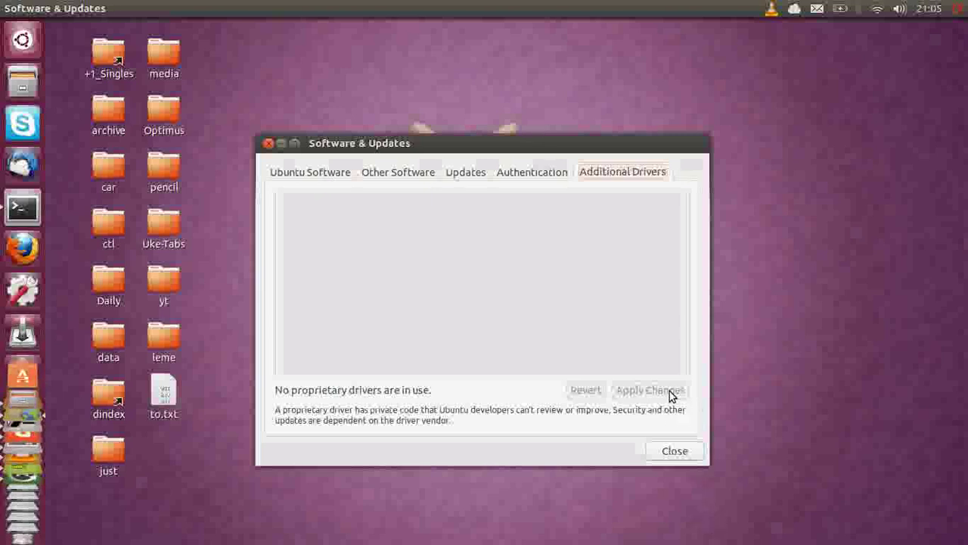
pyautogui.click(672, 452)
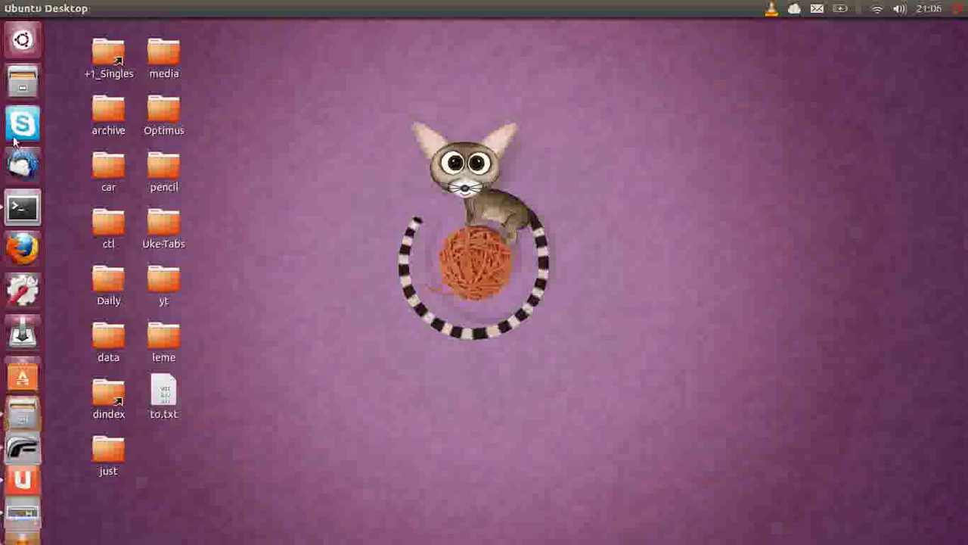
# In a new terminal, run "sudo apt-get install ubuntu-restricted-extras" and authenticate with the account password
pyautogui.rightClick(21, 207)
pyautogui.click(66, 206)
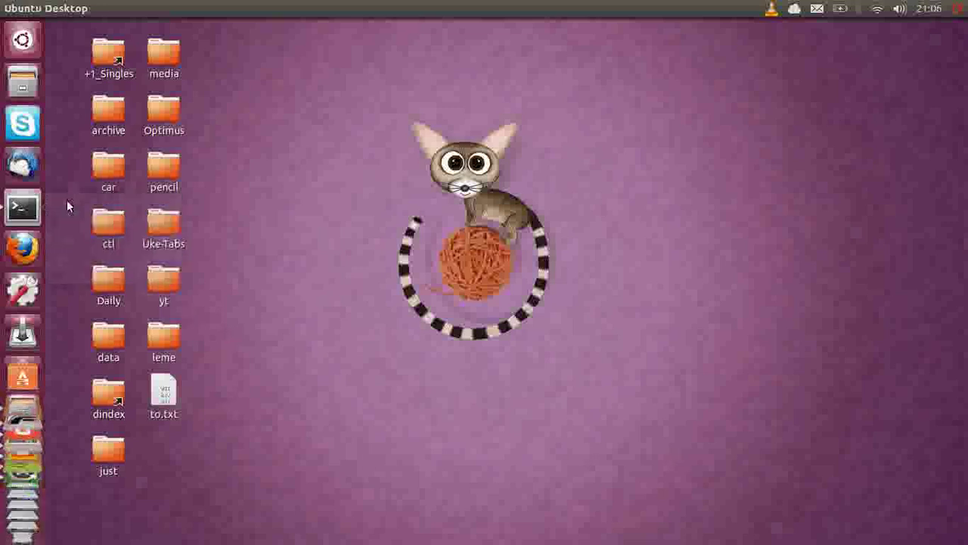
pyautogui.moveTo(411, 174); pyautogui.dragTo(308, 104)
pyautogui.write('sudo a')
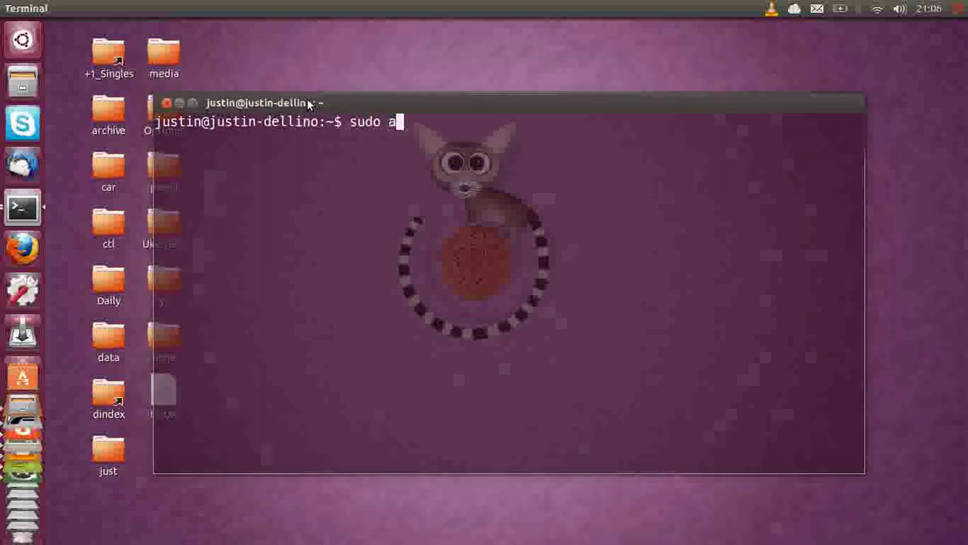
pyautogui.write('pt-get install')
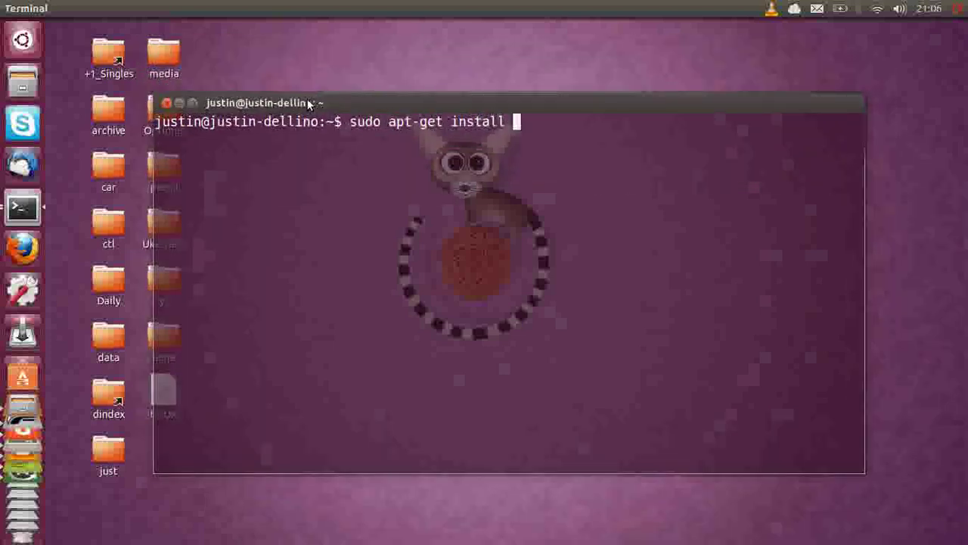
pyautogui.moveTo(369, 100); pyautogui.dragTo(421, 82)
pyautogui.write('ubuntu-res')
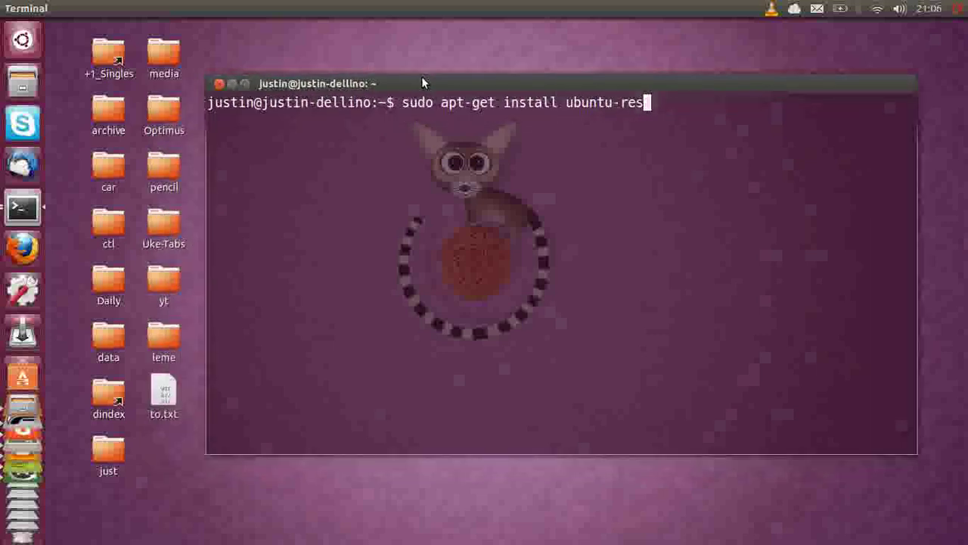
pyautogui.write('tricted-extras')
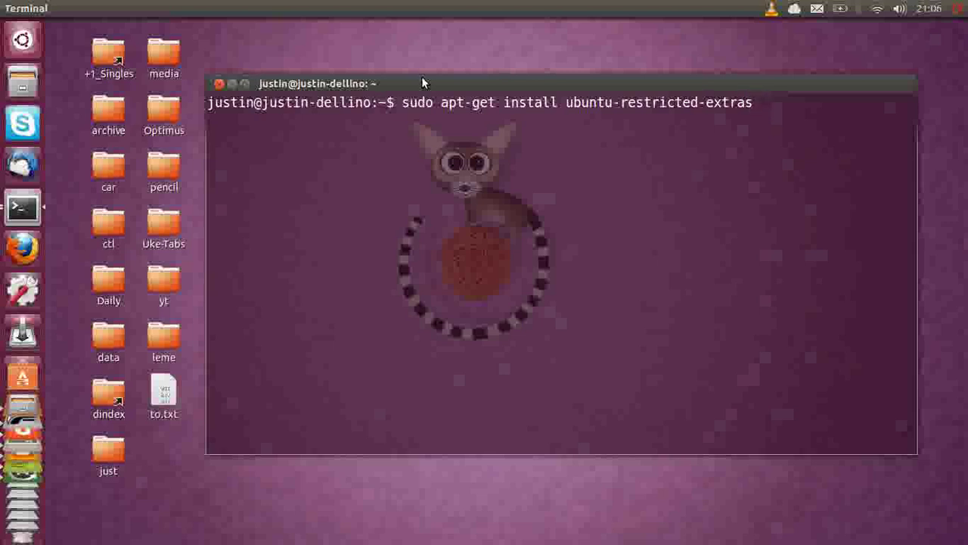
pyautogui.press('Return')
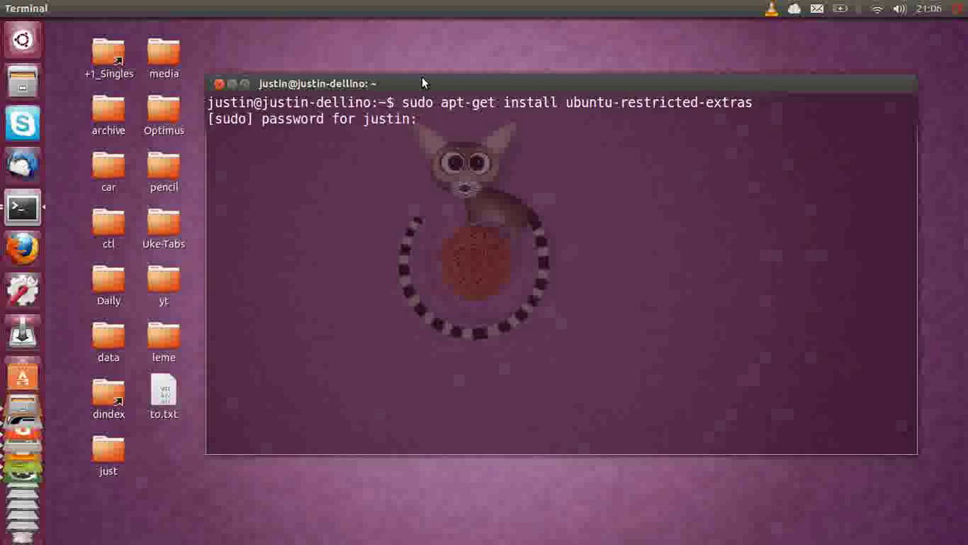
pyautogui.press('Return')
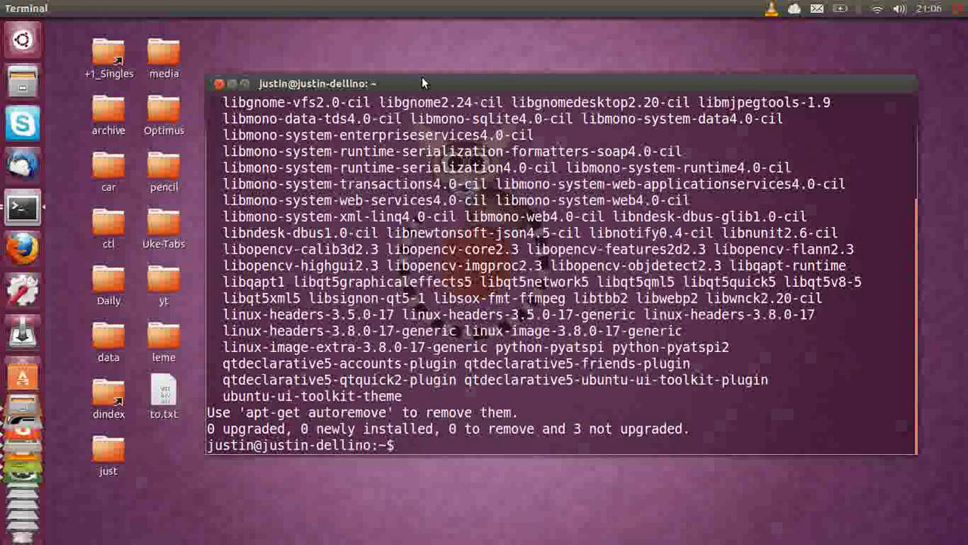
# Close the terminal window
pyautogui.moveTo(496, 266); pyautogui.dragTo(521, 412)
pyautogui.click(522, 412)
pyautogui.click(219, 83)
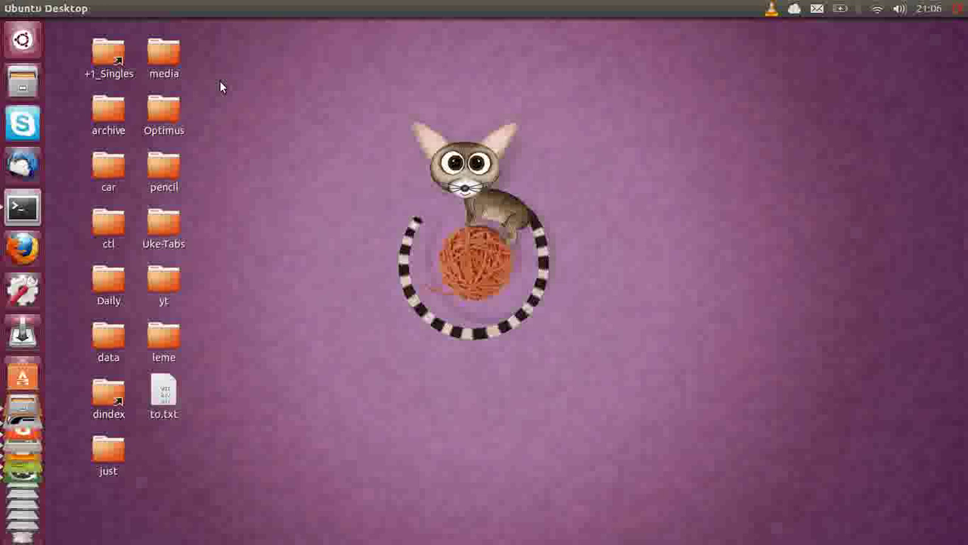
# Reopen Software & Updates and show the list of other download servers
pyautogui.click(31, 38)
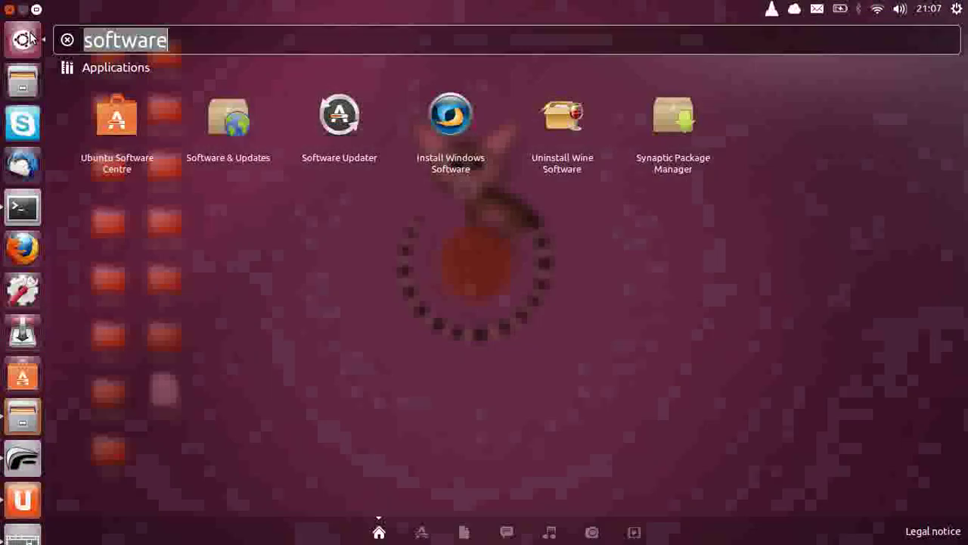
pyautogui.click(241, 118)
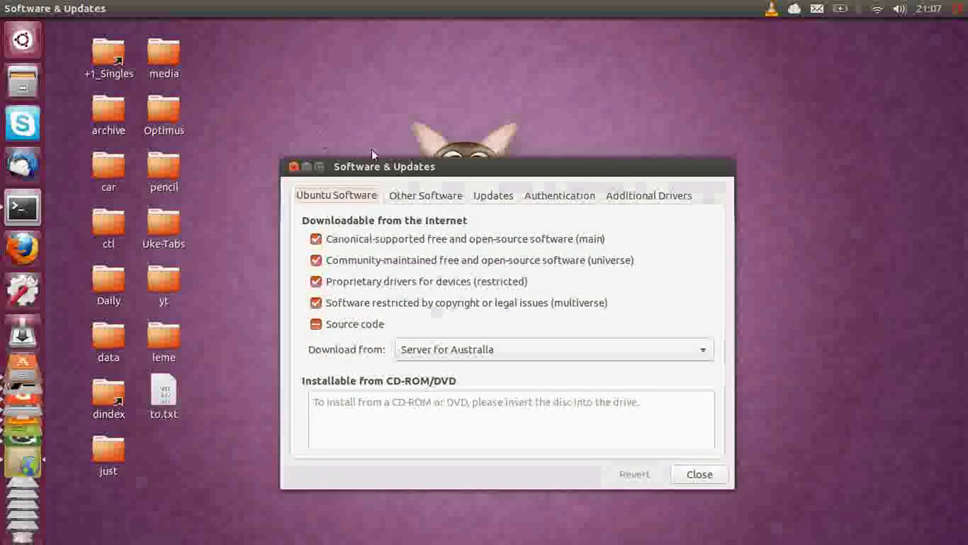
pyautogui.moveTo(382, 164); pyautogui.dragTo(356, 100)
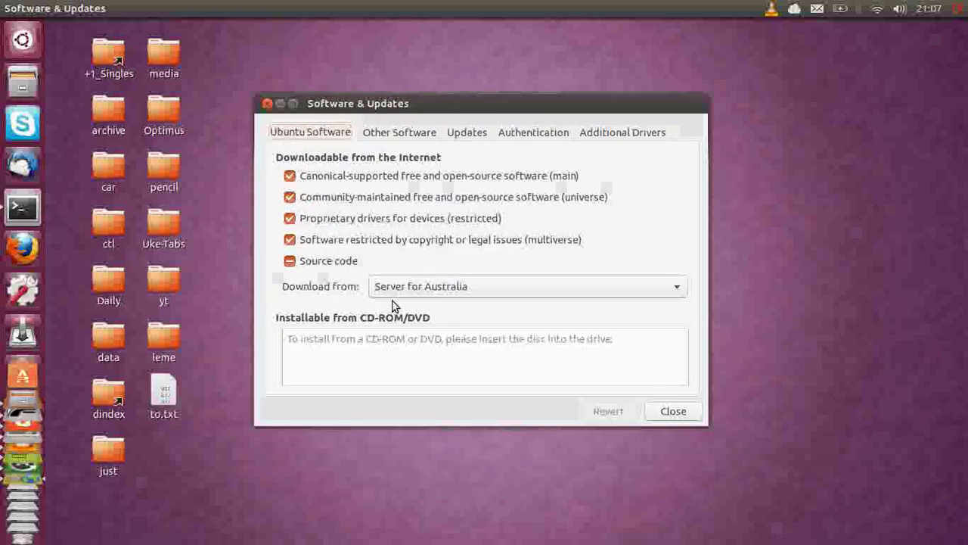
pyautogui.click(463, 288)
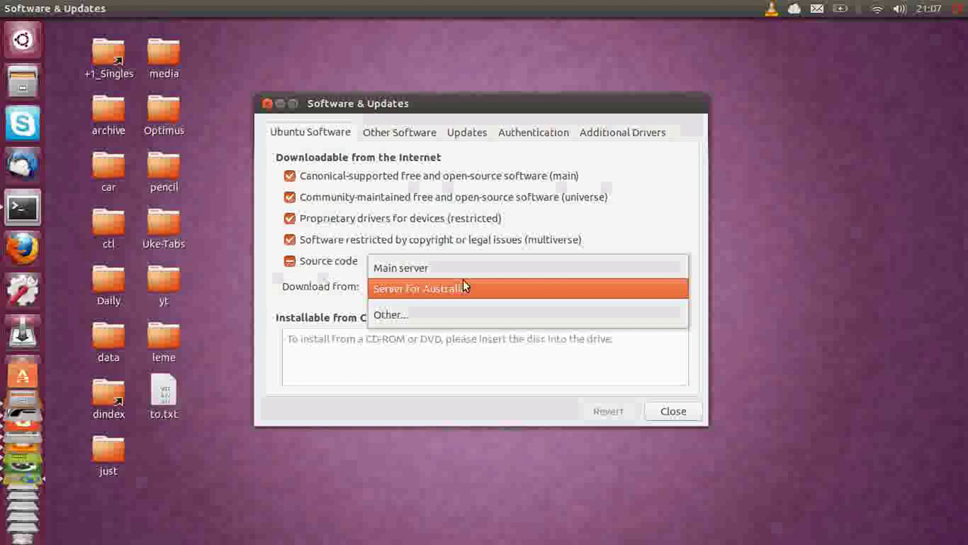
pyautogui.click(428, 313)
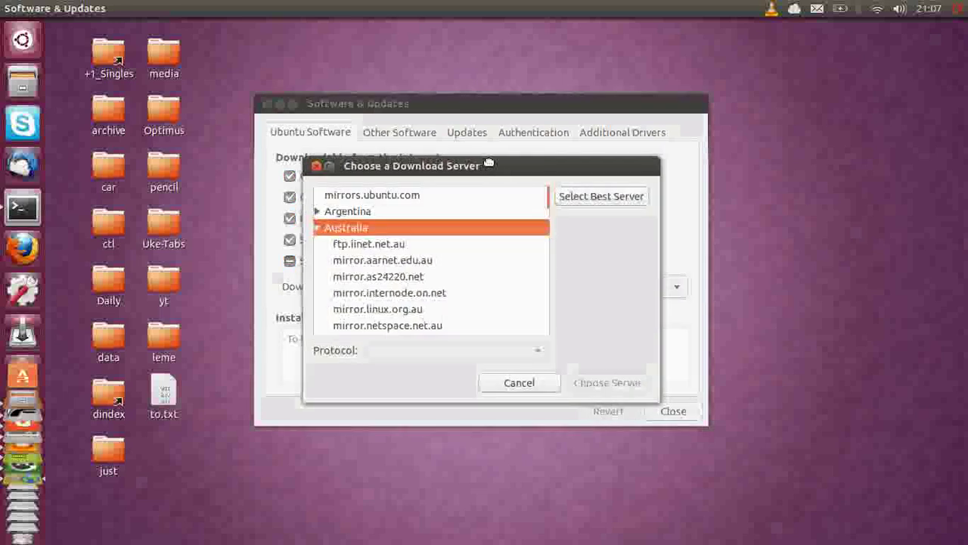
# Try out the Australian mirror mirror.as24220.net as download server, cancel the choice and close Software & Updates
pyautogui.moveTo(490, 161); pyautogui.dragTo(513, 163)
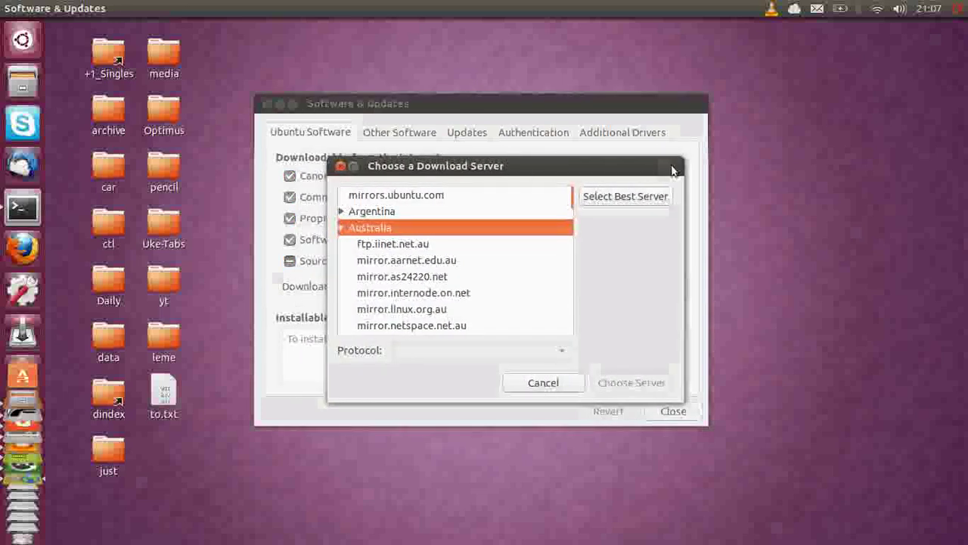
pyautogui.click(627, 196)
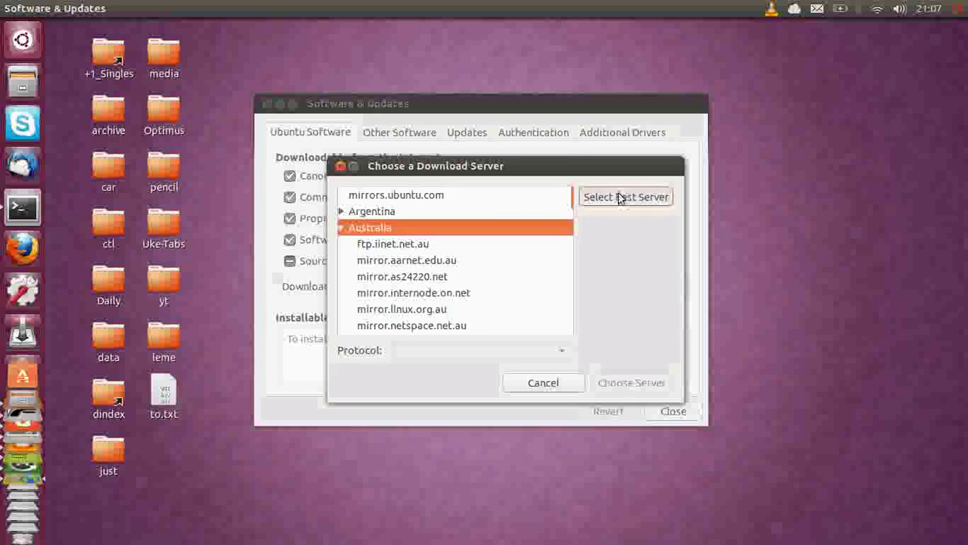
pyautogui.click(405, 280)
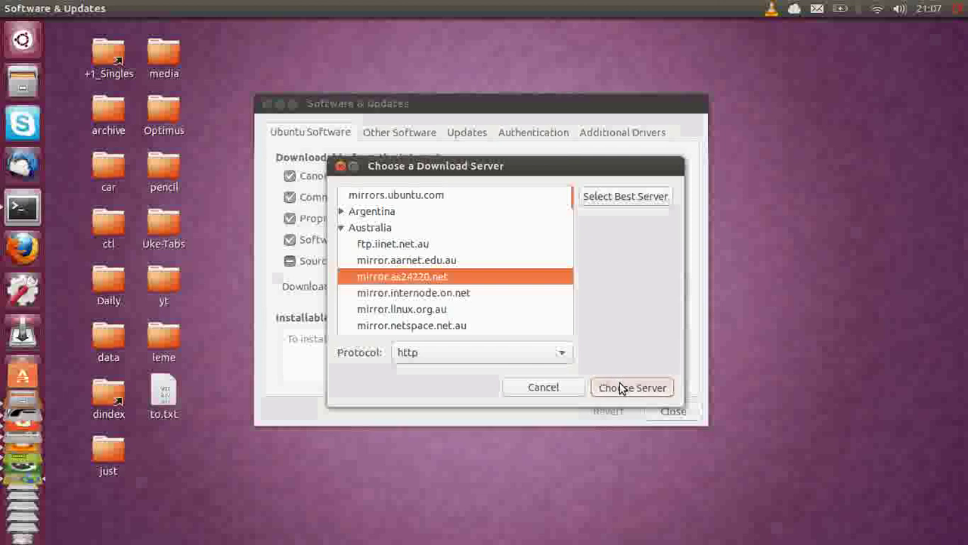
pyautogui.click(564, 390)
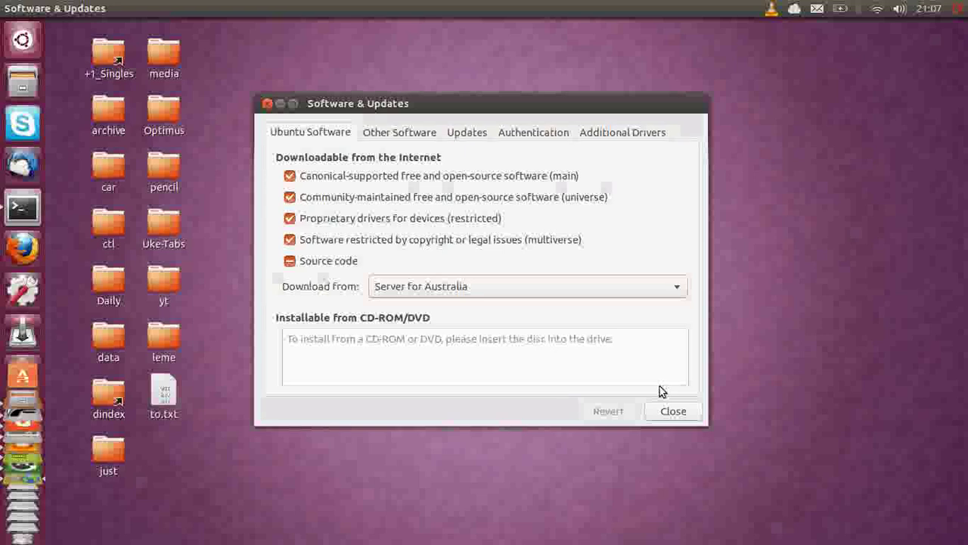
pyautogui.click(669, 411)
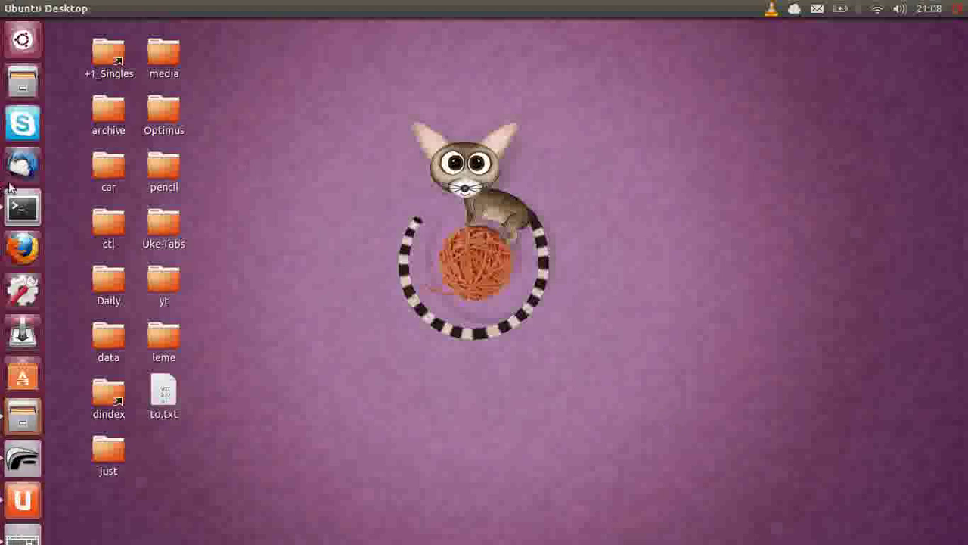
# Launch Firestarter, authenticate with the account password, and advance its firewall wizard to the network device setup
pyautogui.click(30, 45)
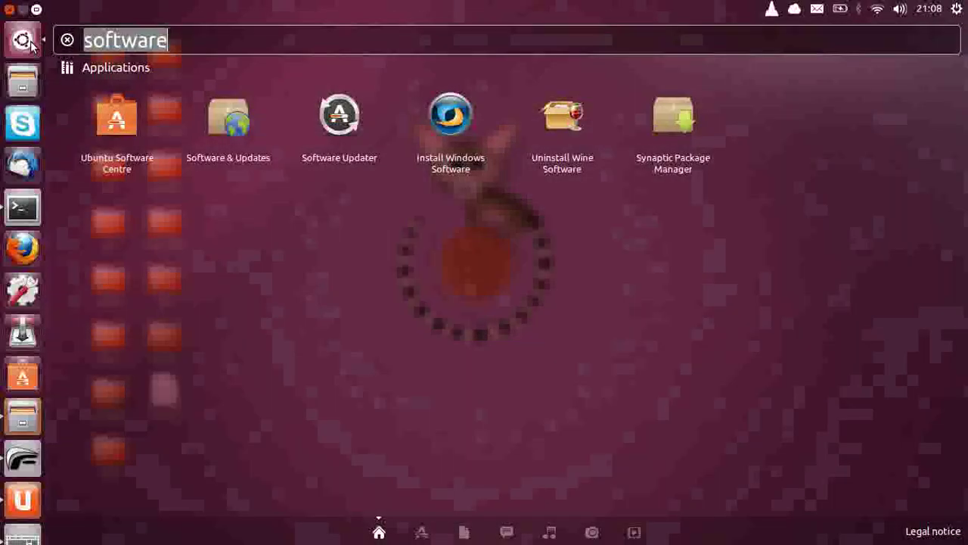
pyautogui.write('firestart')
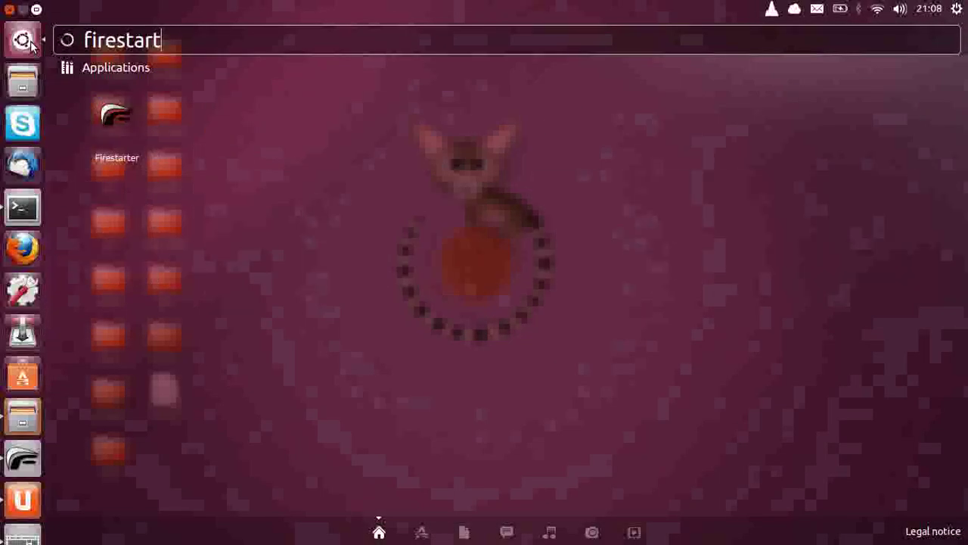
pyautogui.click(122, 130)
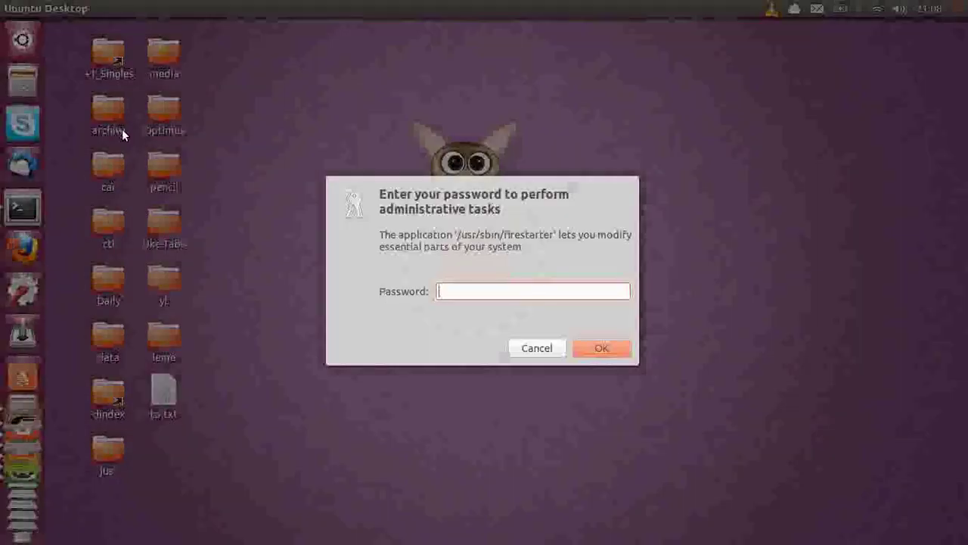
pyautogui.write('********')
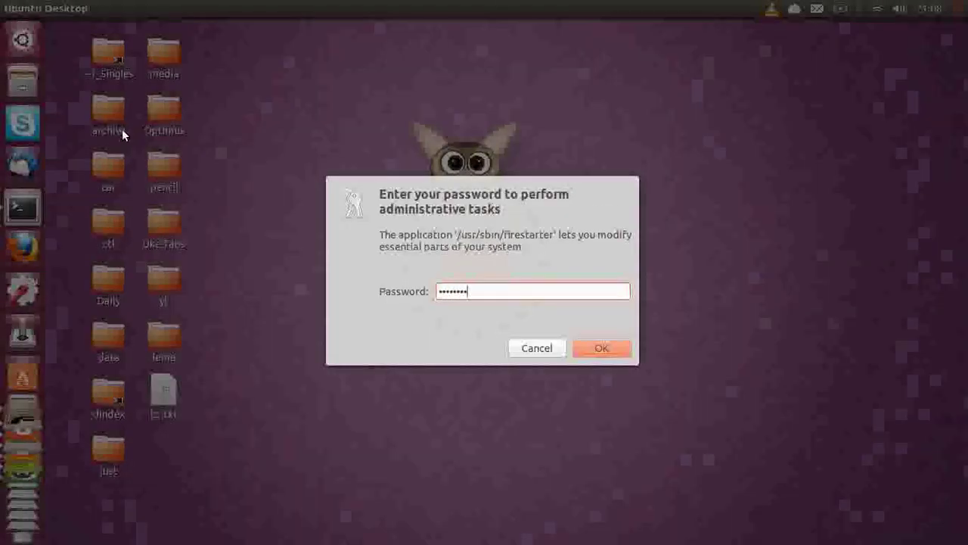
pyautogui.press('Return')
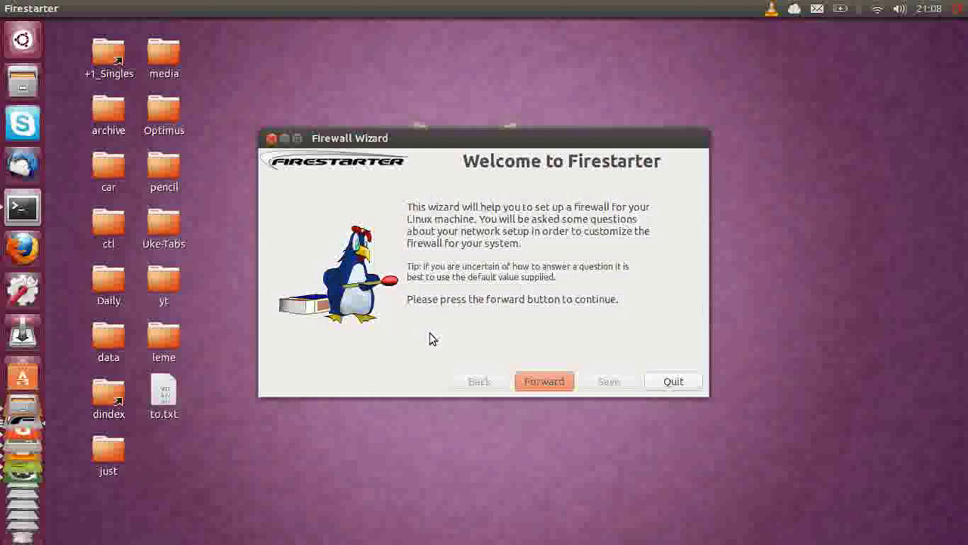
pyautogui.click(541, 380)
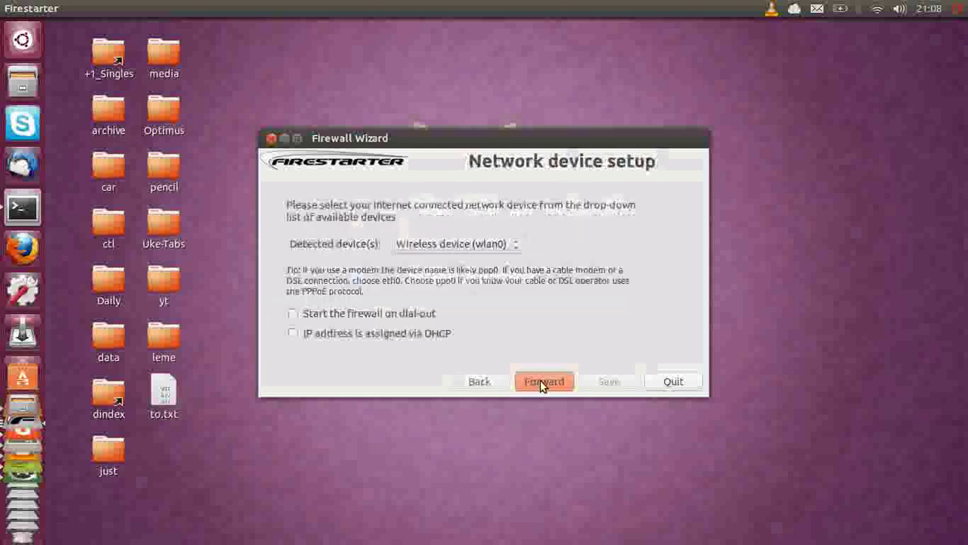
# Check the detected devices with Wireless device (wlan0) selected, advance past Internet connection sharing without enabling it, and quit the wizard
pyautogui.click(499, 245)
pyautogui.click(499, 245)
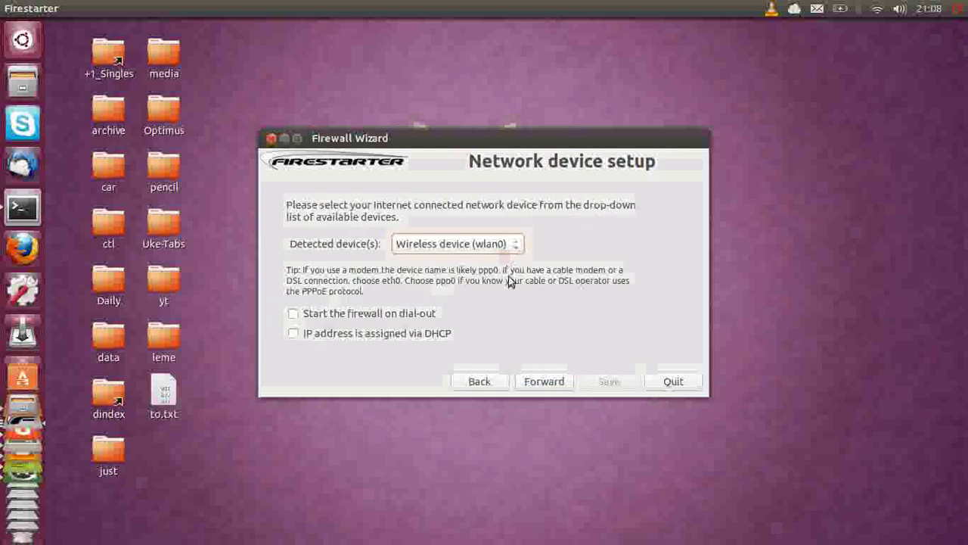
pyautogui.click(541, 382)
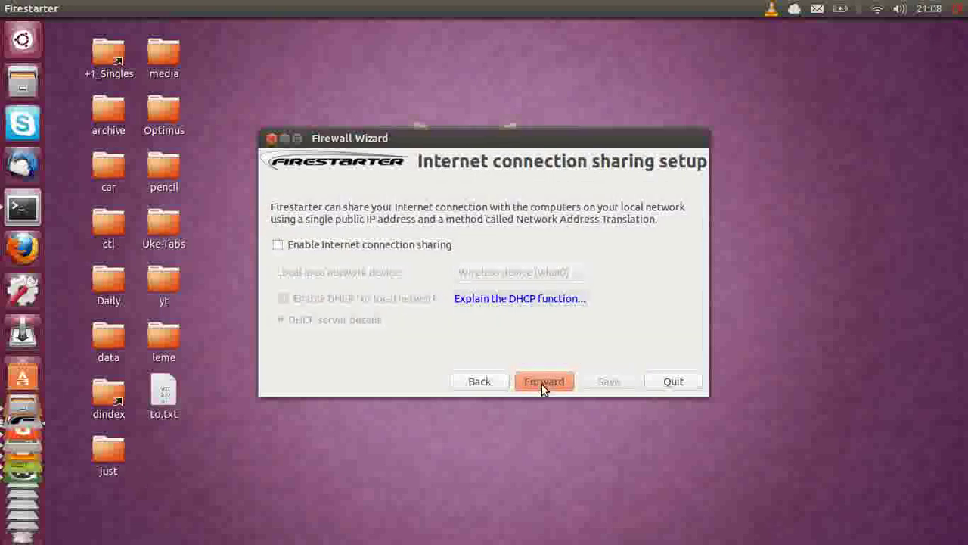
pyautogui.click(542, 383)
pyautogui.click(684, 385)
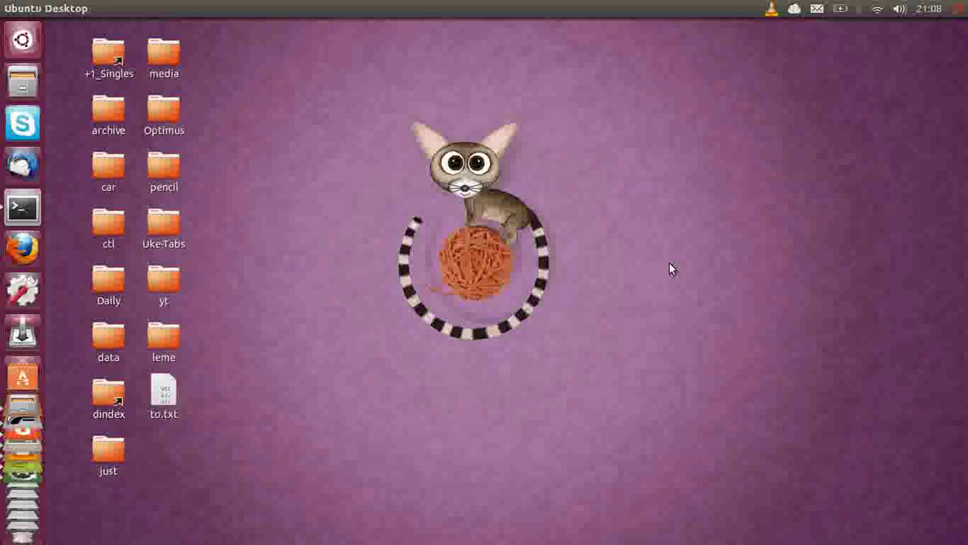
# Search the installed applications for "ubuntu" and launch Ubuntu One
pyautogui.click(23, 40)
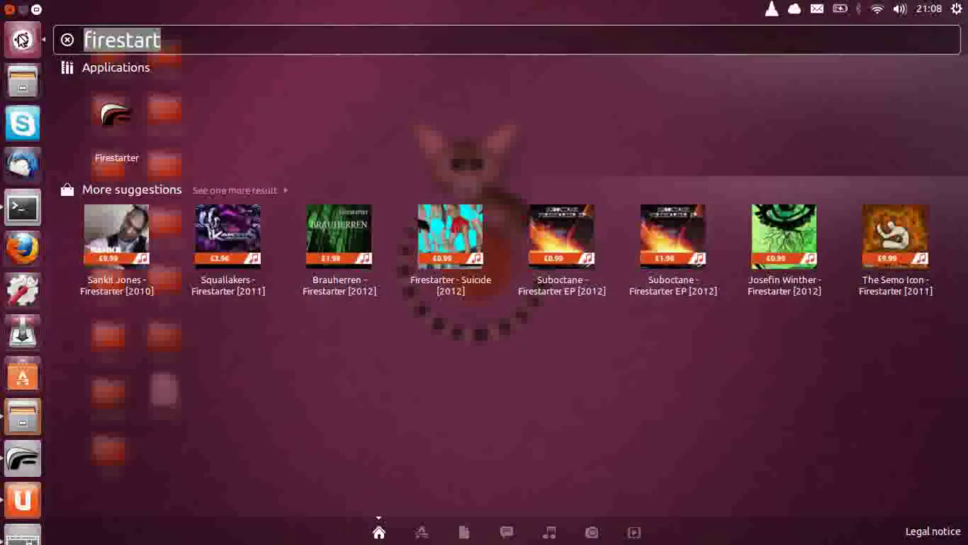
pyautogui.write('ubuntu')
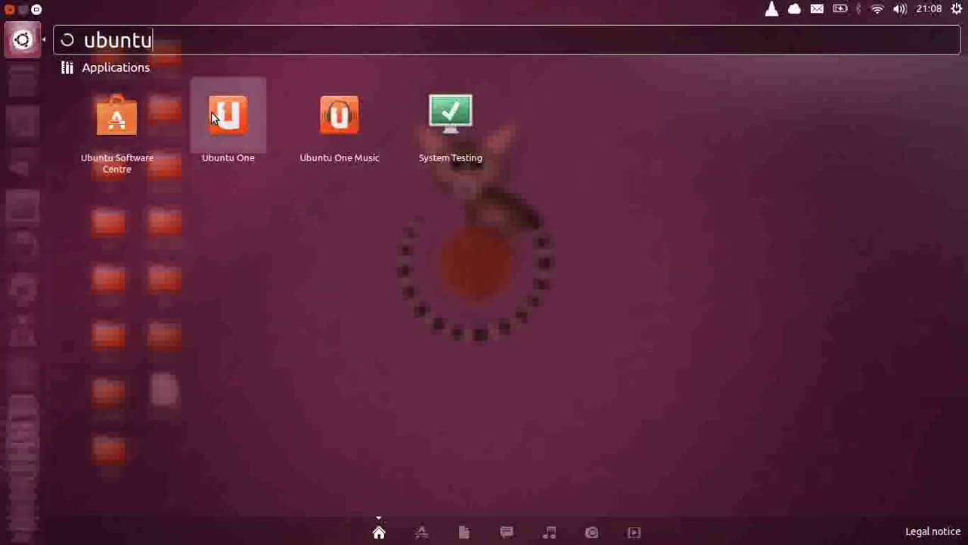
pyautogui.click(225, 114)
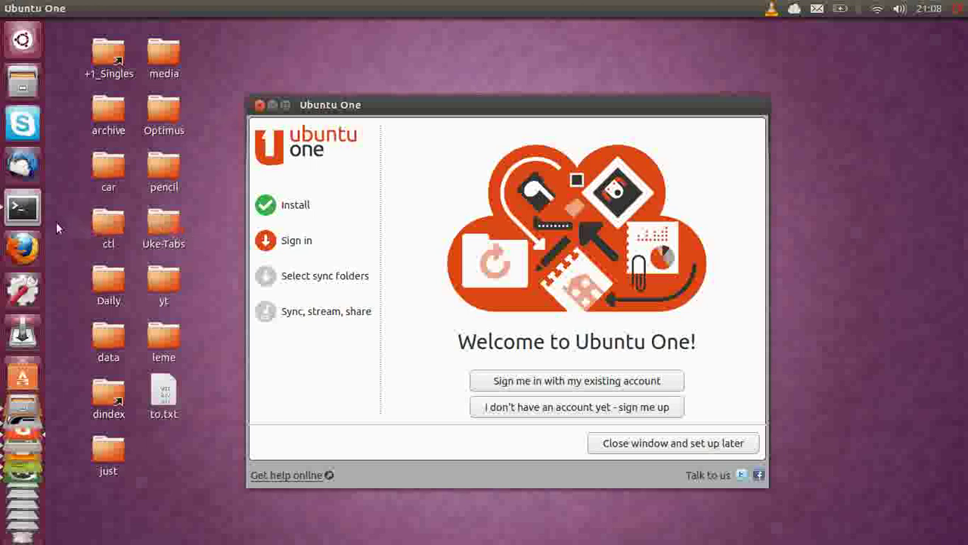
# Look at the available actions for the archive folder on the desktop, dismiss them, and close the Ubuntu One window
pyautogui.rightClick(112, 115)
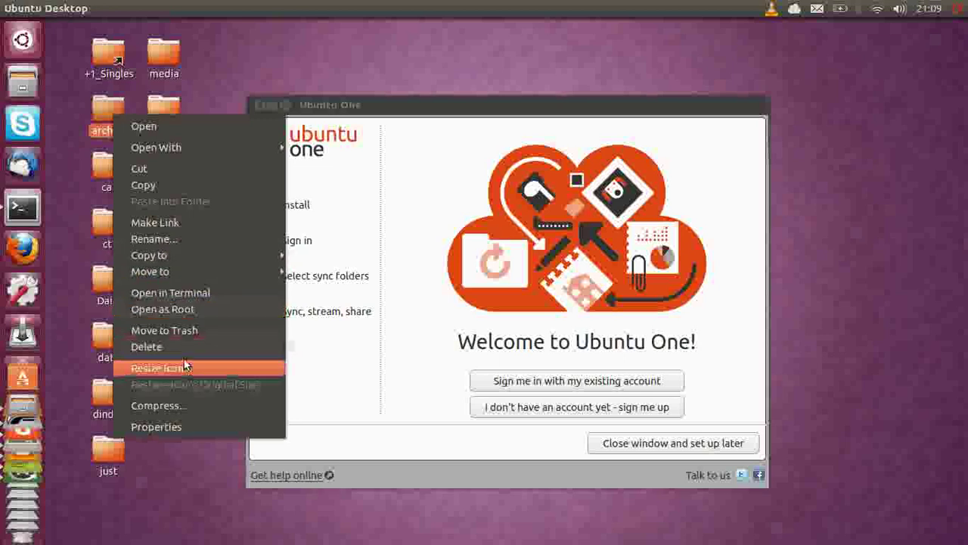
pyautogui.click(422, 111)
pyautogui.moveTo(423, 111); pyautogui.dragTo(458, 113)
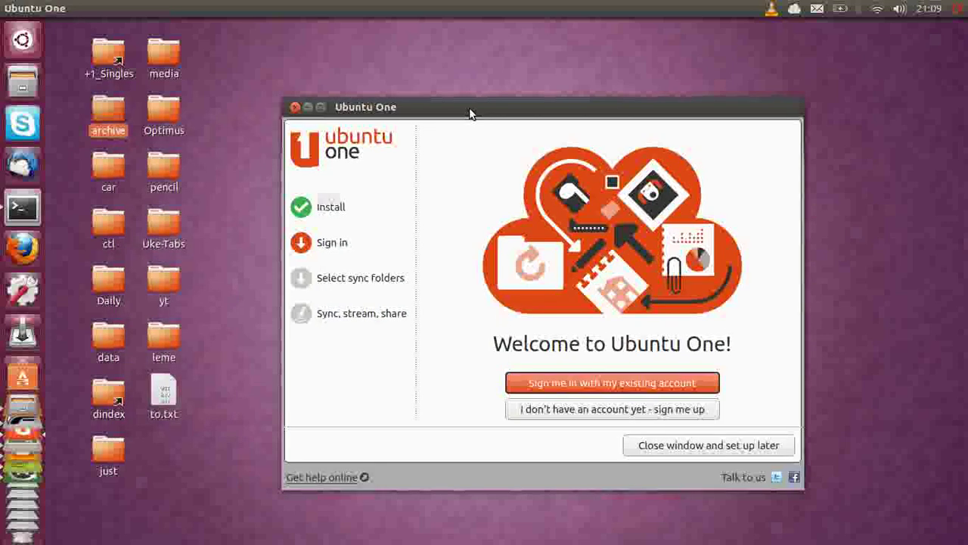
pyautogui.click(296, 107)
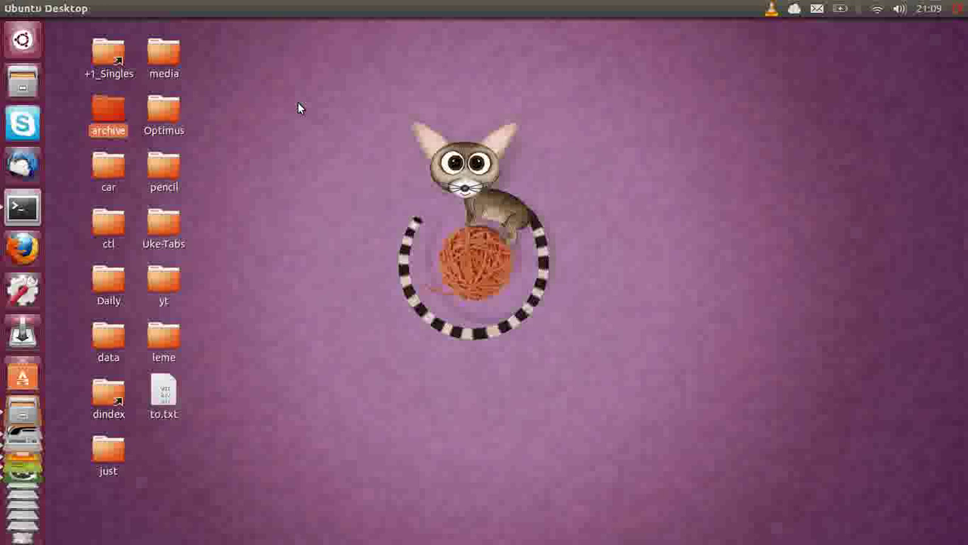
pyautogui.click(298, 107)
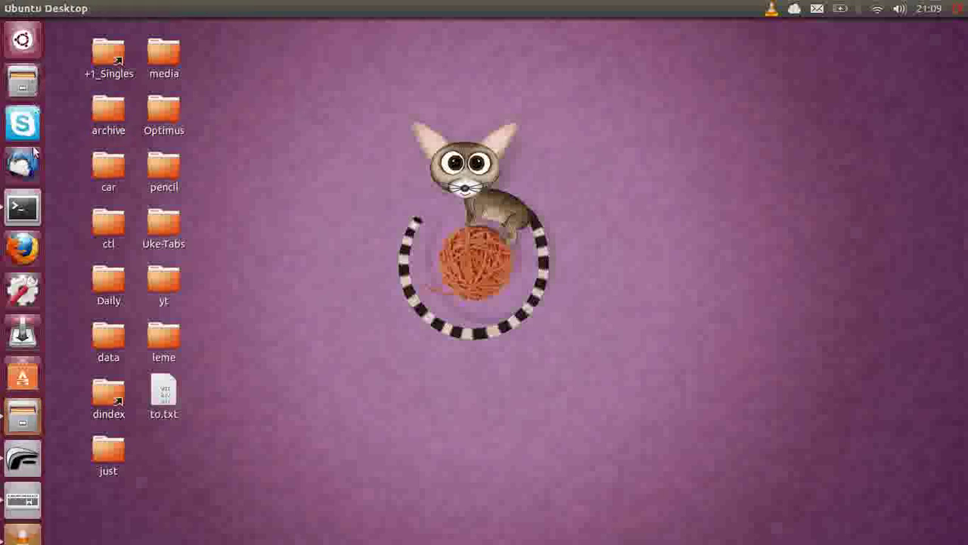
# Search the applications for "vlc", launch VLC media player, move its window towards the middle of the desktop and close it
pyautogui.click(32, 53)
pyautogui.write('Vlc')
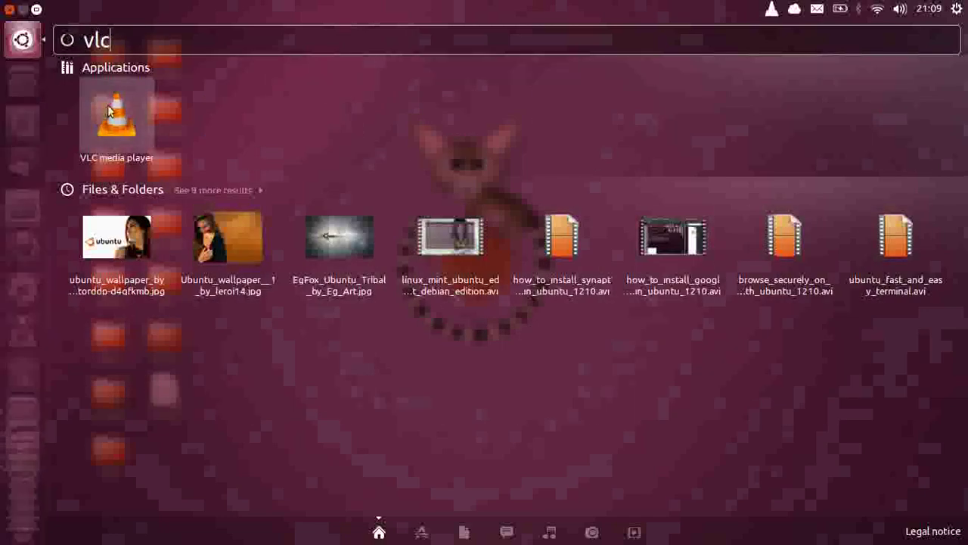
pyautogui.click(108, 111)
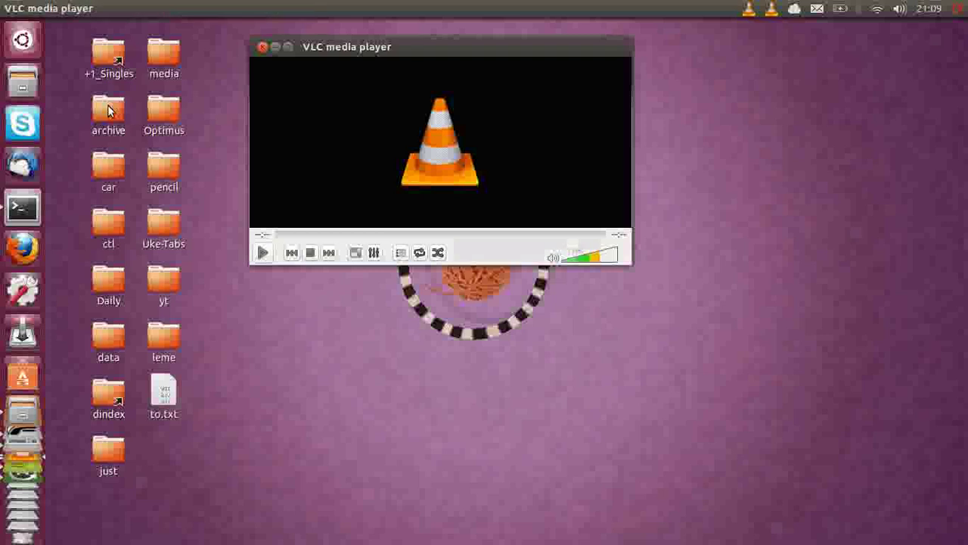
pyautogui.moveTo(321, 47); pyautogui.dragTo(333, 135)
pyautogui.press('alt')
pyautogui.press('Escape')
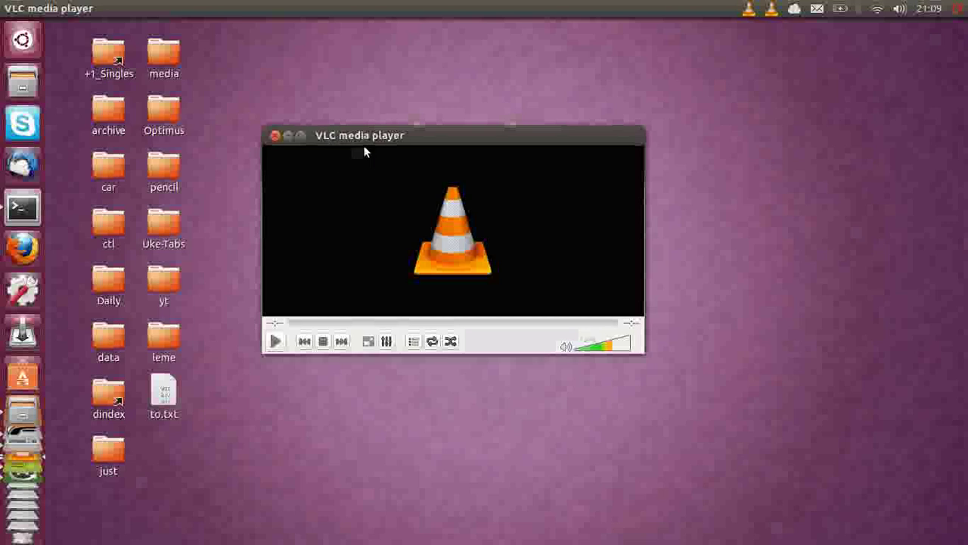
pyautogui.moveTo(365, 152); pyautogui.dragTo(385, 146)
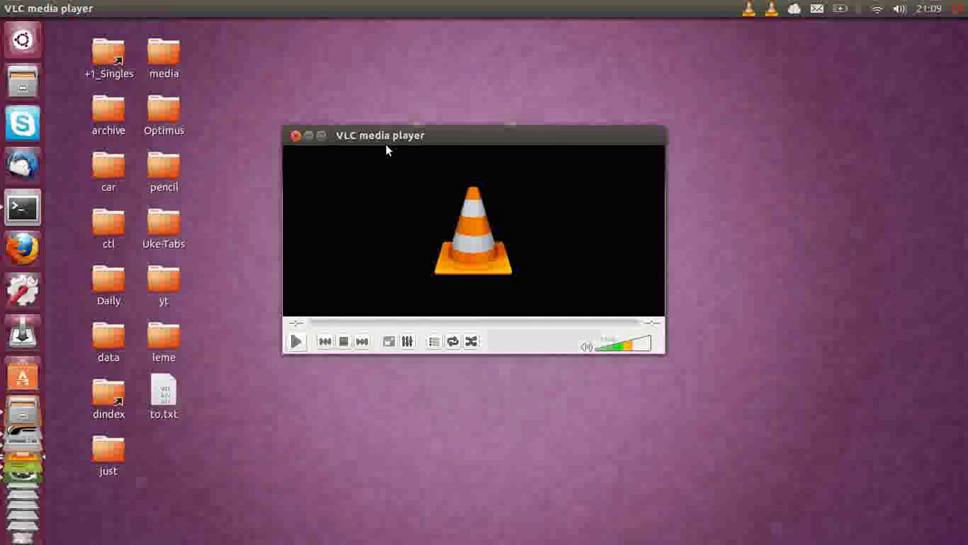
pyautogui.click(296, 135)
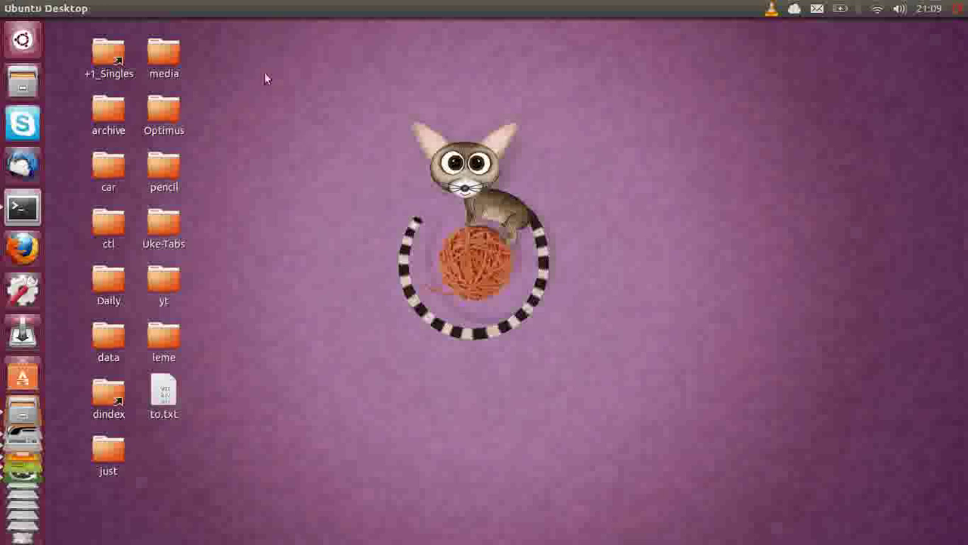
# Search for "keyboard", launch the Keyboard settings and show the launcher shortcuts
pyautogui.click(22, 40)
pyautogui.write('keyboard')
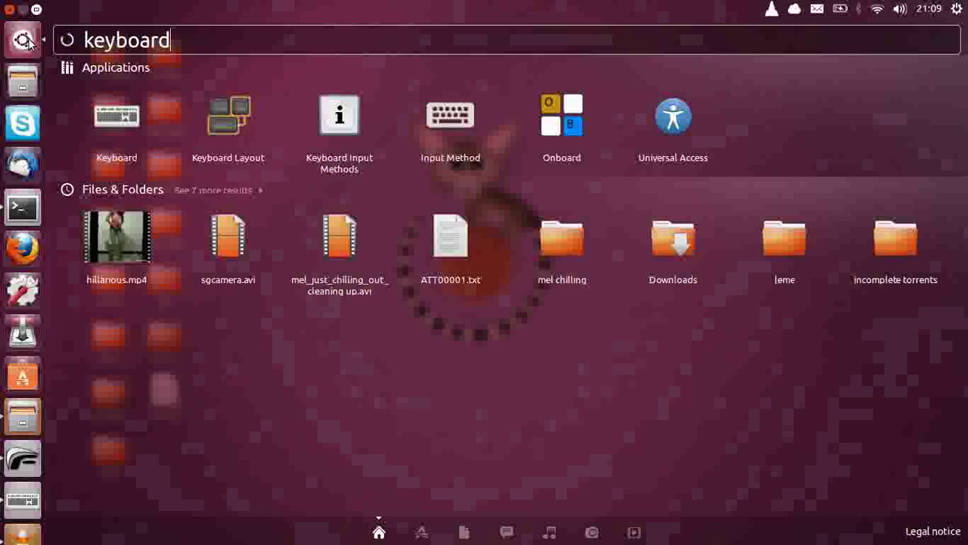
pyautogui.click(117, 117)
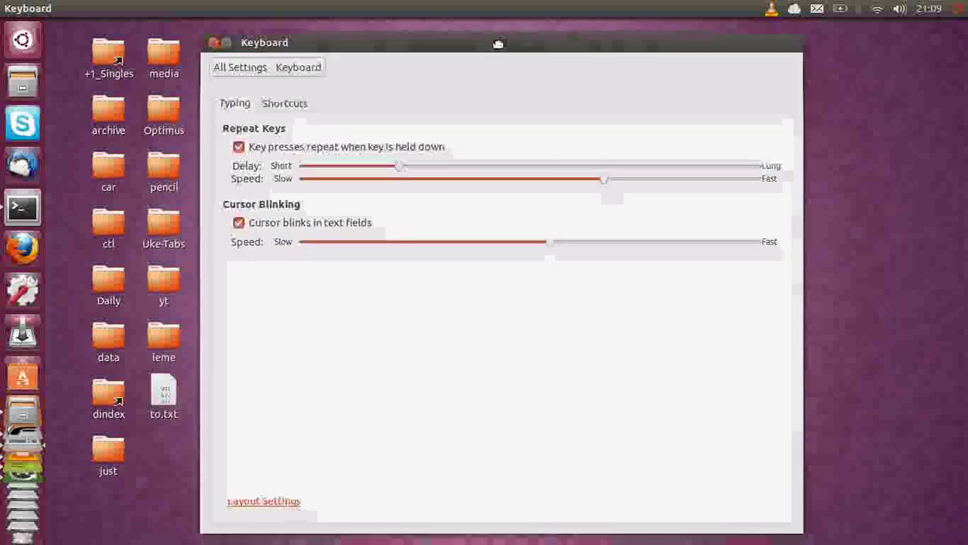
pyautogui.moveTo(498, 43); pyautogui.dragTo(492, 42)
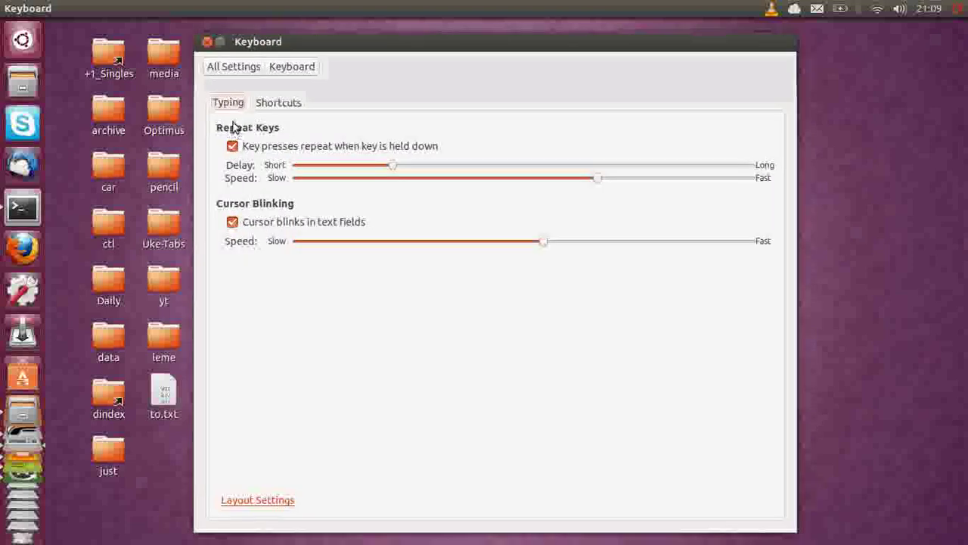
pyautogui.click(270, 108)
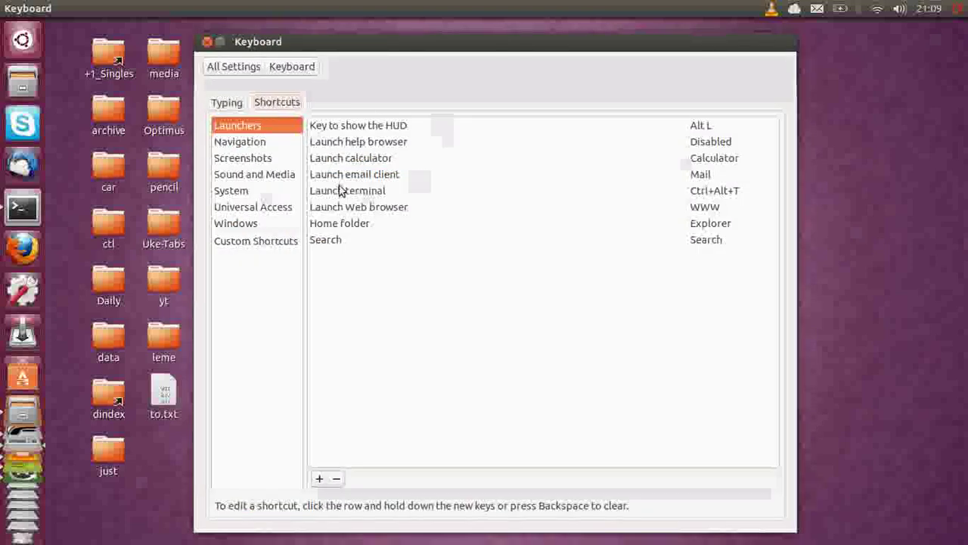
# Try out editing the Launch terminal and Launch Web browser shortcuts, leaving the terminal assigned to Ctrl+Alt+T
pyautogui.click(422, 191)
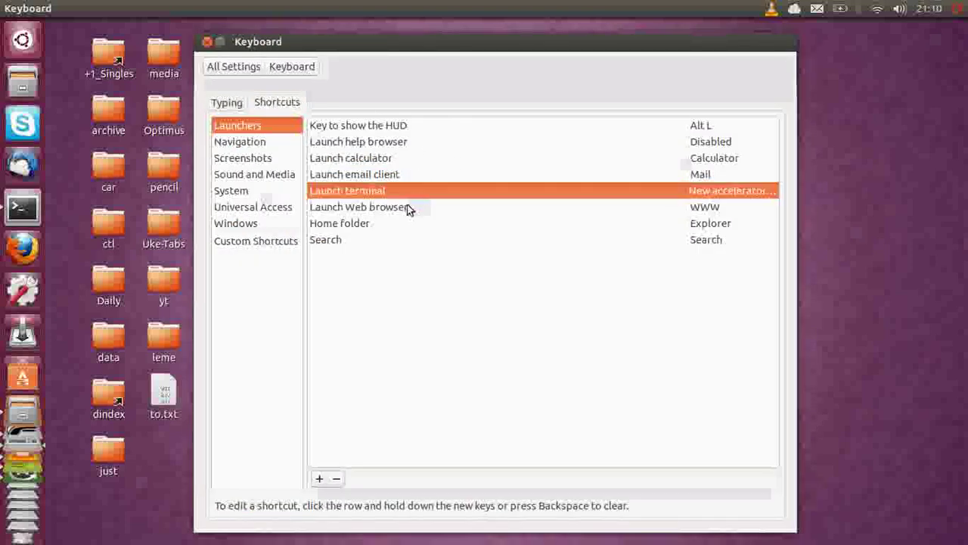
pyautogui.hotkey('ctrl', 'alt', 't')
pyautogui.click(378, 208)
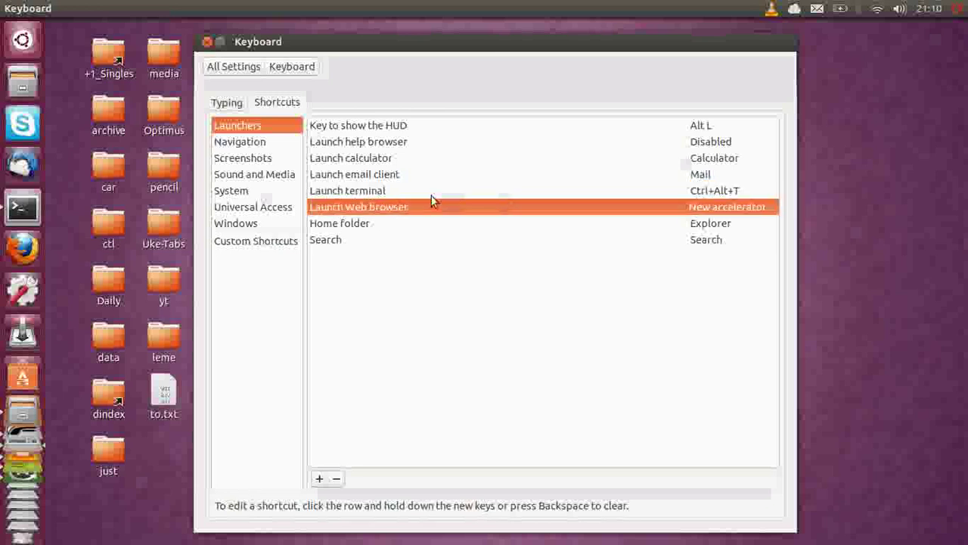
pyautogui.press('XF86WWW')
pyautogui.click(718, 191)
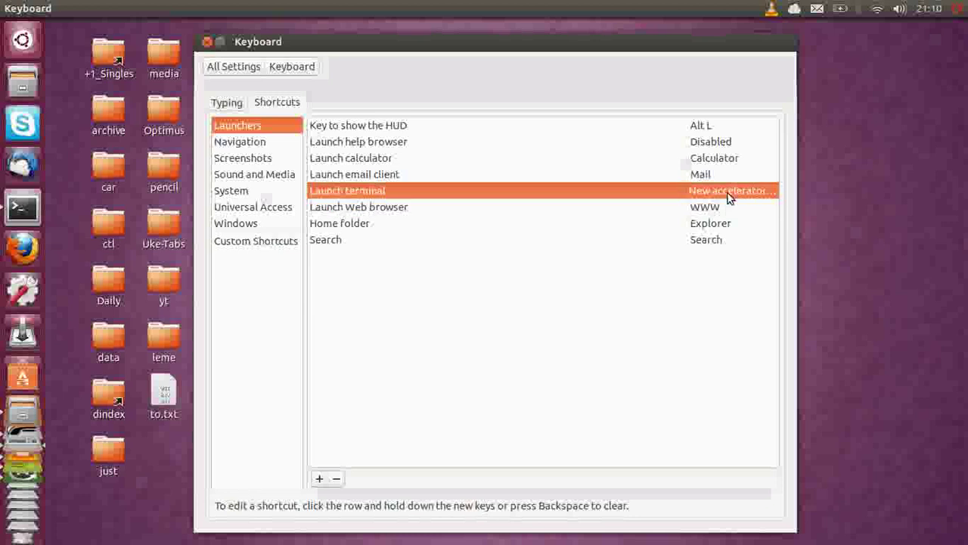
pyautogui.hotkey('ctrl', 'alt', 'r')
pyautogui.click(732, 191)
pyautogui.hotkey('ctrl', 'alt', 't')
# Add a custom shortcut named firefox that runs the command firefox
pyautogui.click(318, 481)
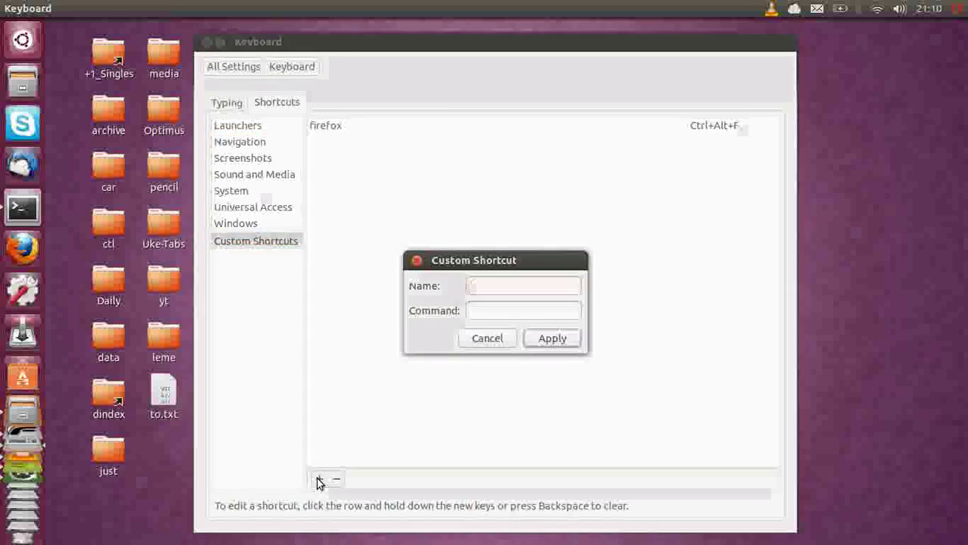
pyautogui.write('firefox')
pyautogui.press('Tab')
pyautogui.write('firefox')
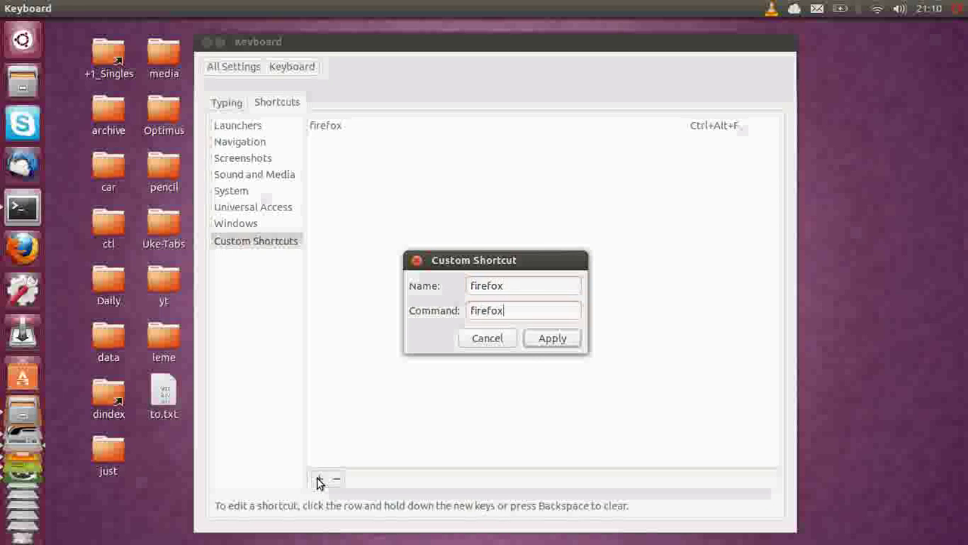
pyautogui.click(558, 338)
pyautogui.doubleClick(416, 143)
pyautogui.click(487, 338)
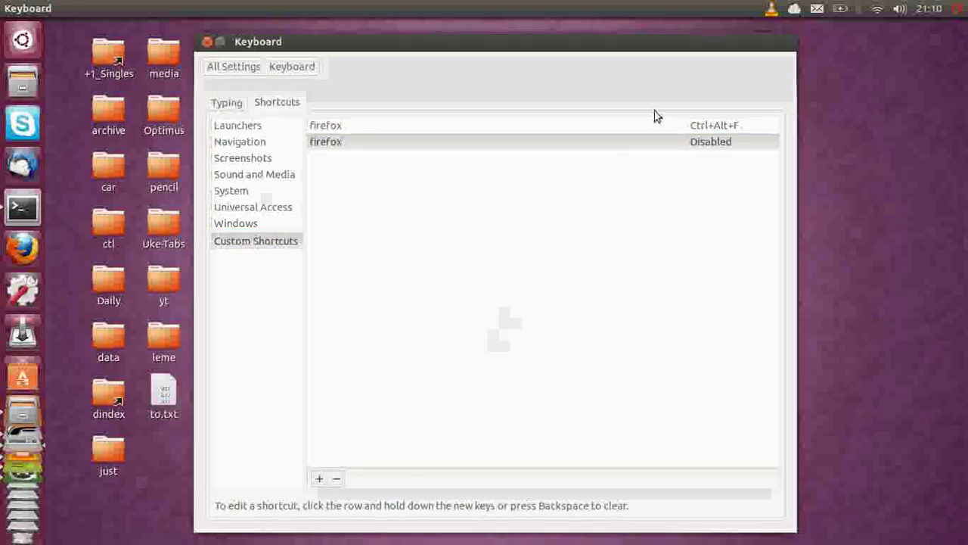
# Assign Ctrl+Alt+F to the first firefox custom shortcut and close the Keyboard settings
pyautogui.click(711, 128)
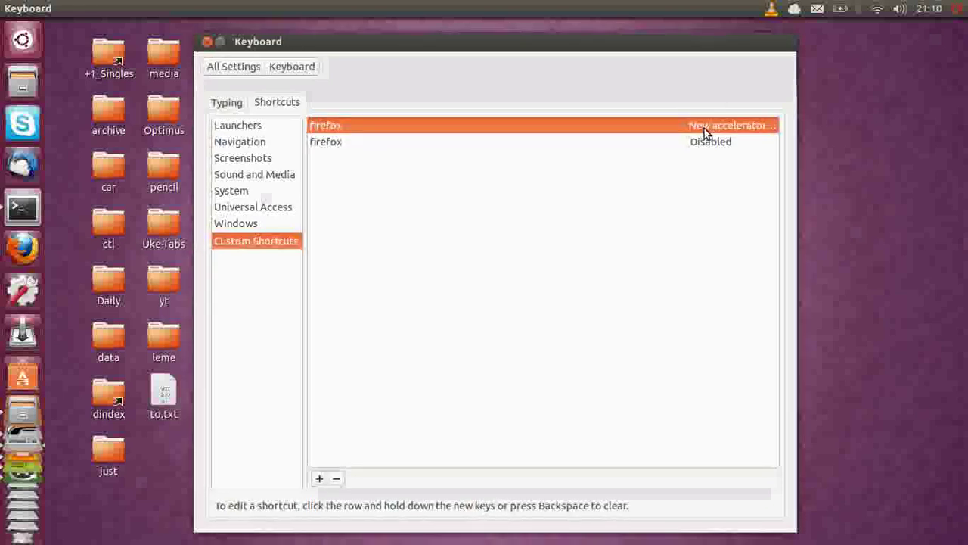
pyautogui.hotkey('ctrl', 'alt', 'f')
pyautogui.click(208, 43)
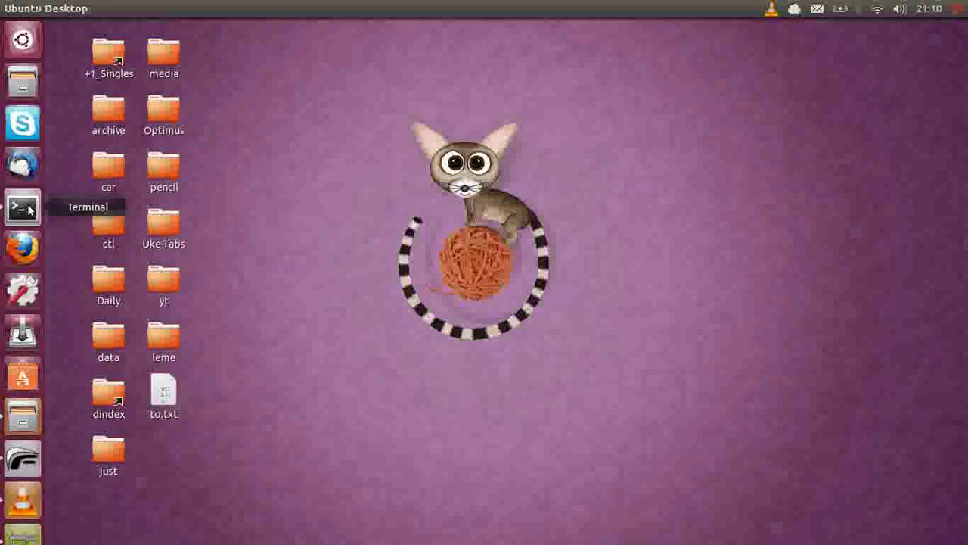
# Search for "bench", launch System Profiler and Benchmark, and move its window fully onto the screen
pyautogui.click(24, 41)
pyautogui.write('bench')
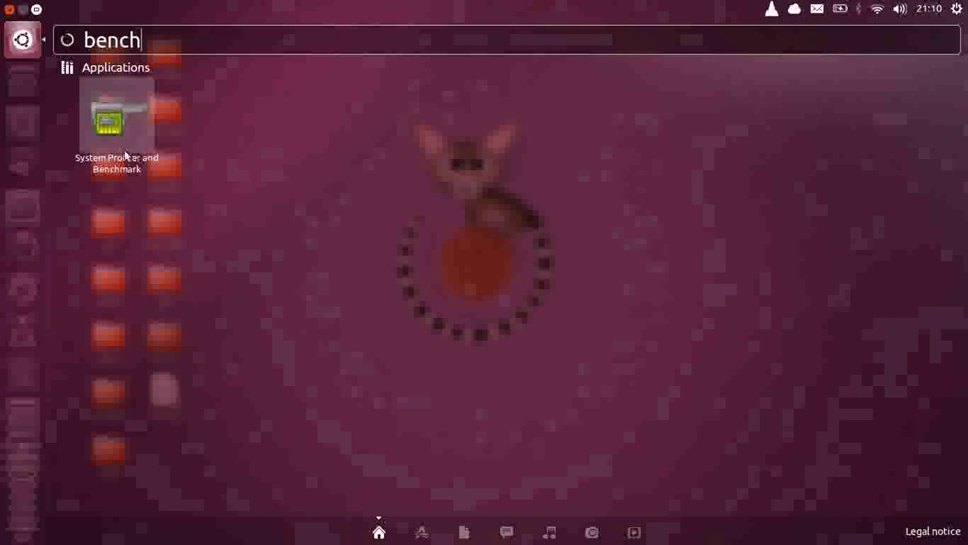
pyautogui.click(118, 139)
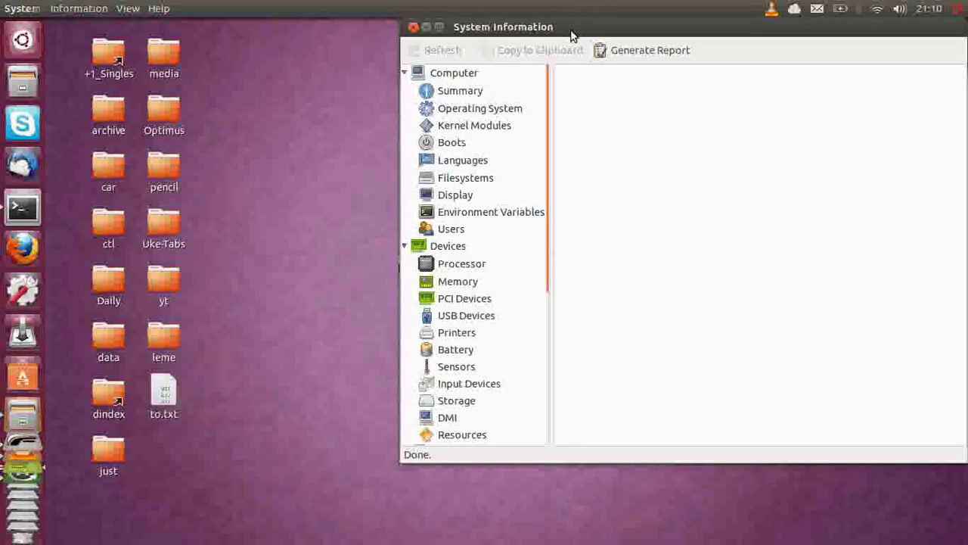
pyautogui.moveTo(571, 36); pyautogui.dragTo(434, 34)
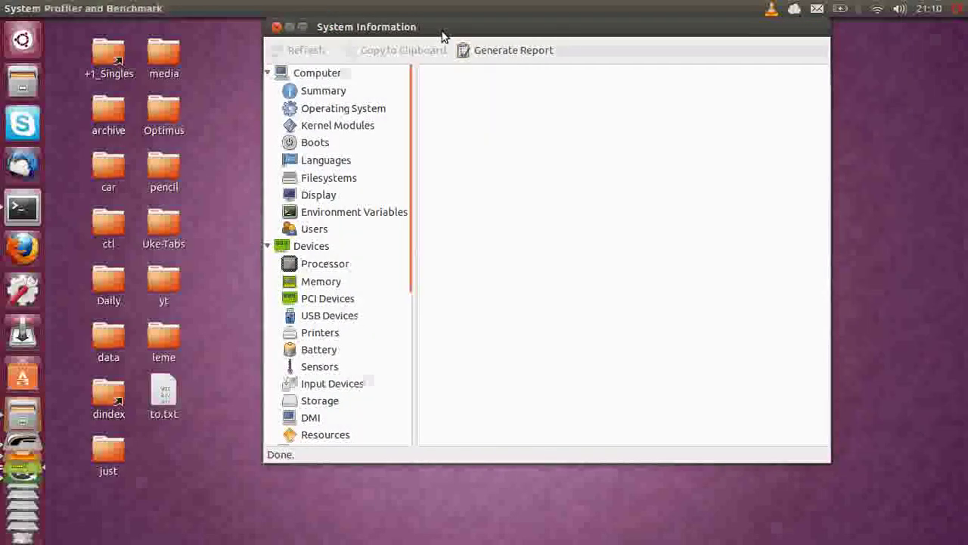
# Run the CPU Blowfish benchmark and compare this machine's result with the Intel Celeron M and PowerPC entries
pyautogui.moveTo(418, 108); pyautogui.dragTo(419, 280)
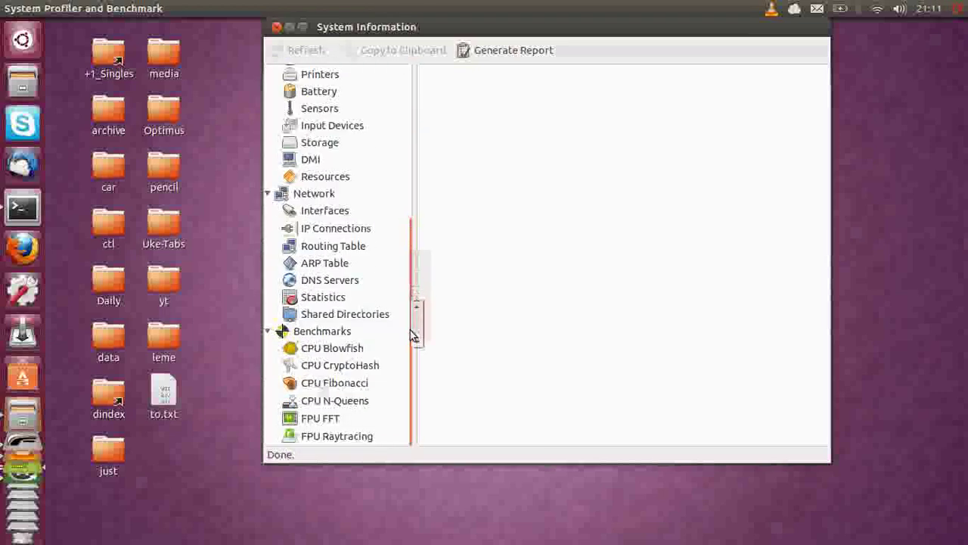
pyautogui.click(329, 333)
pyautogui.click(322, 349)
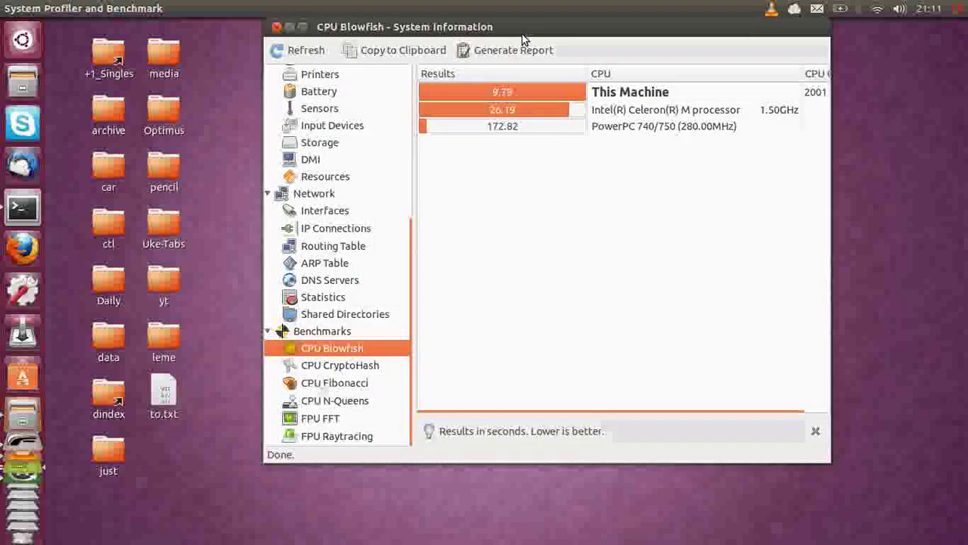
pyautogui.moveTo(522, 35); pyautogui.dragTo(480, 90)
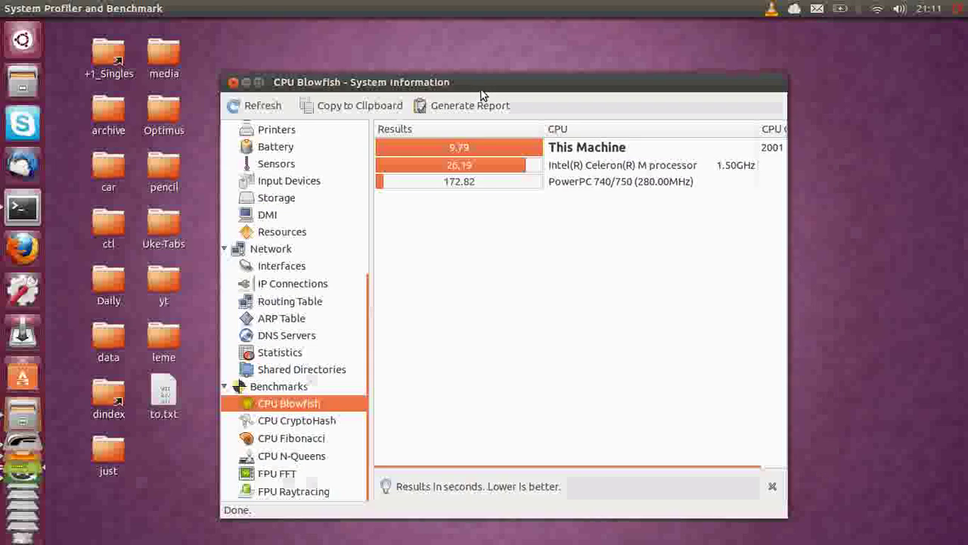
pyautogui.click(553, 168)
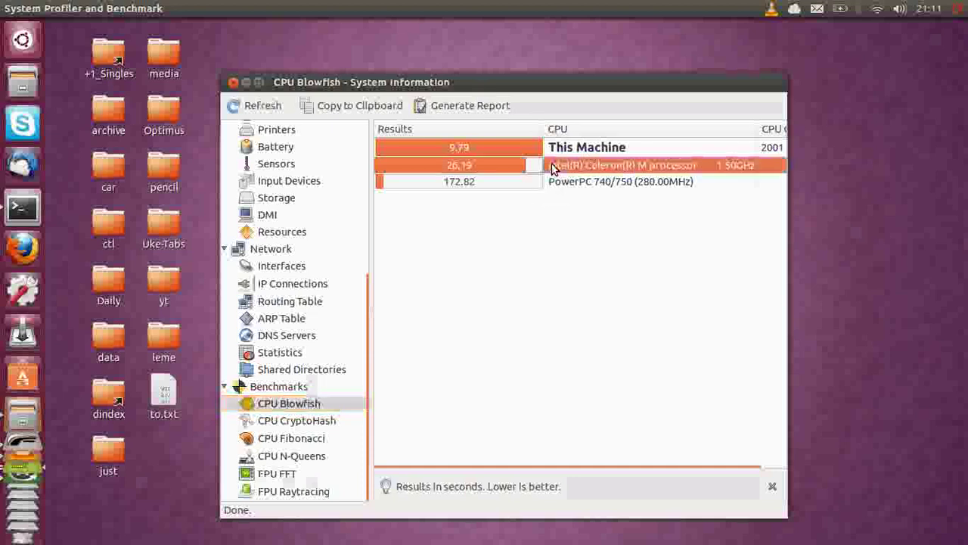
pyautogui.click(557, 182)
pyautogui.click(557, 172)
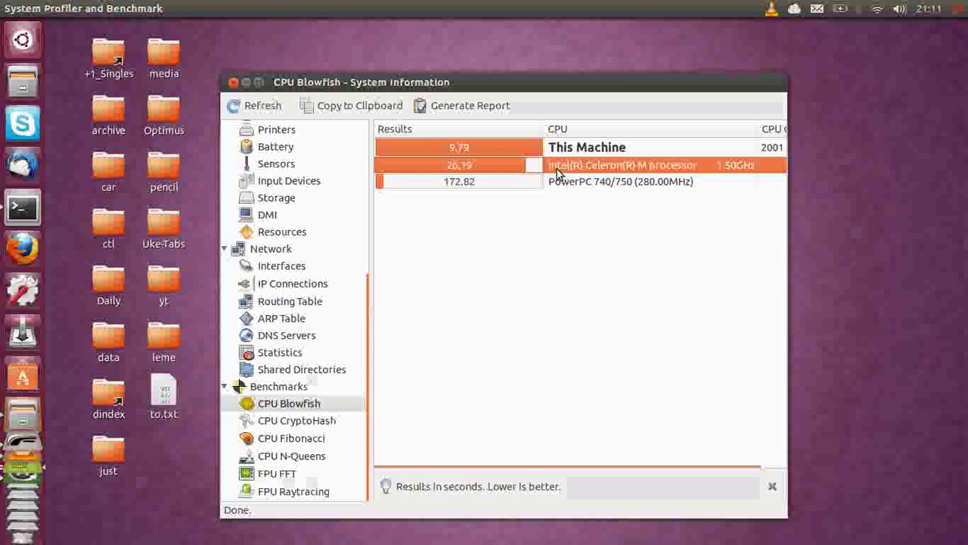
# Check the PowerPC entry in the CPU Blowfish results, then run the CPU Fibonacci and FPU Raytracing benchmarks
pyautogui.press('Down')
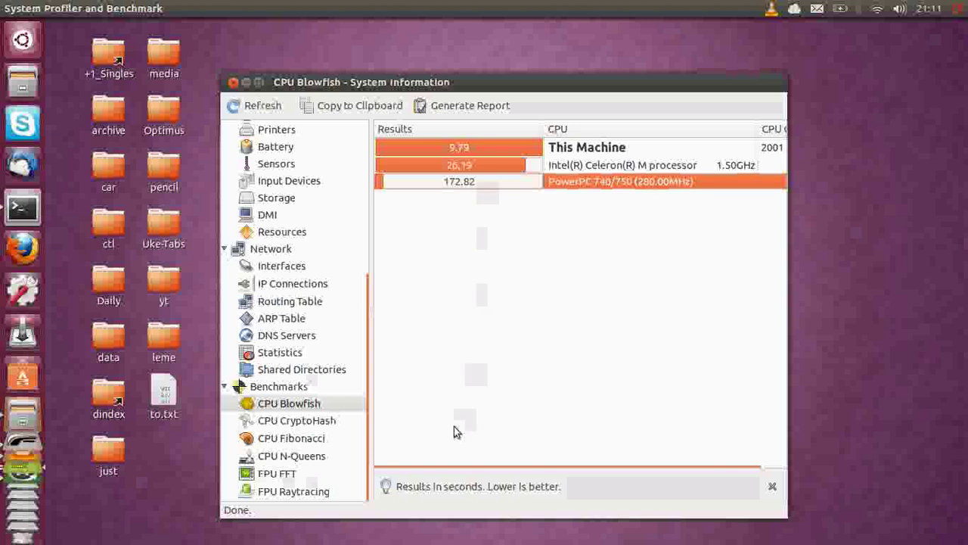
pyautogui.click(301, 437)
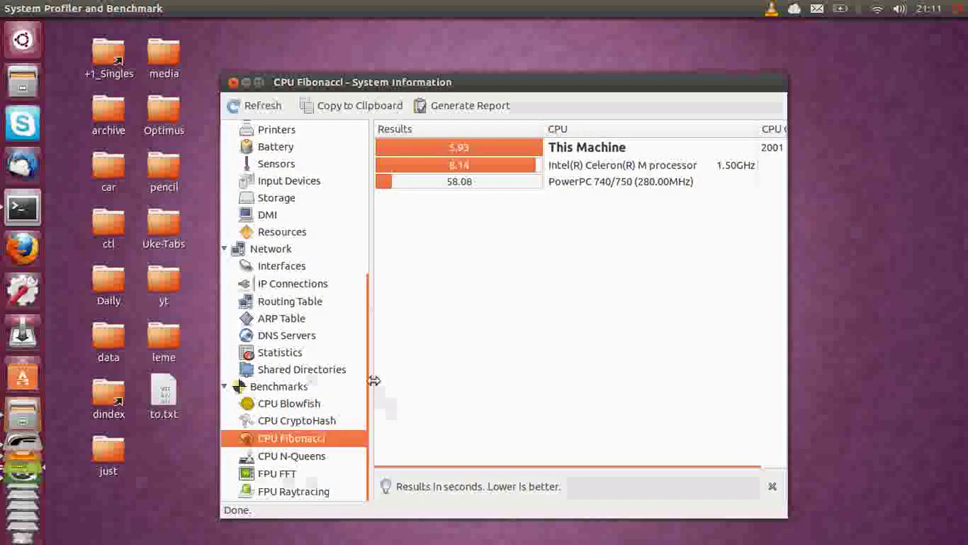
pyautogui.click(295, 490)
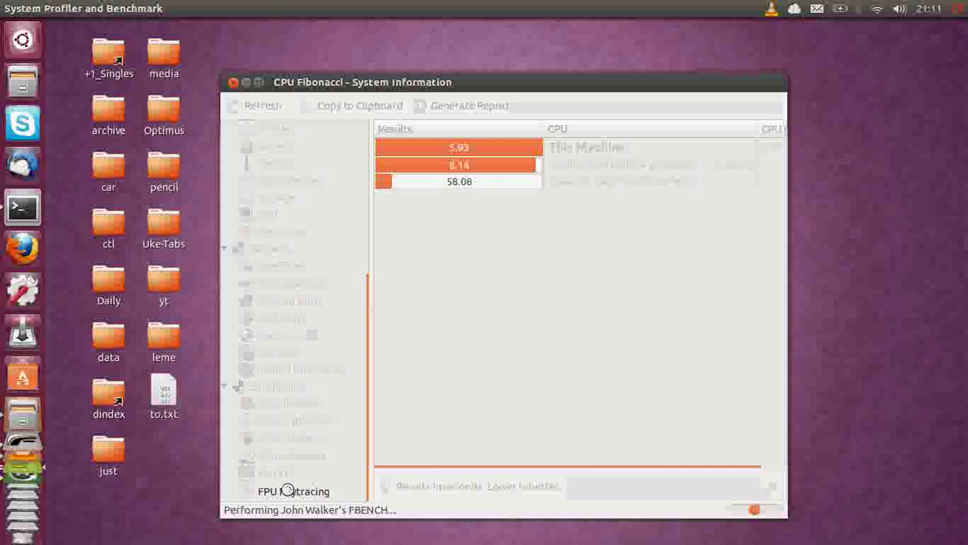
# In a new terminal, run sudo apt-get install hardinfo with the account password, and close the terminal and System Profiler windows
pyautogui.rightClick(23, 210)
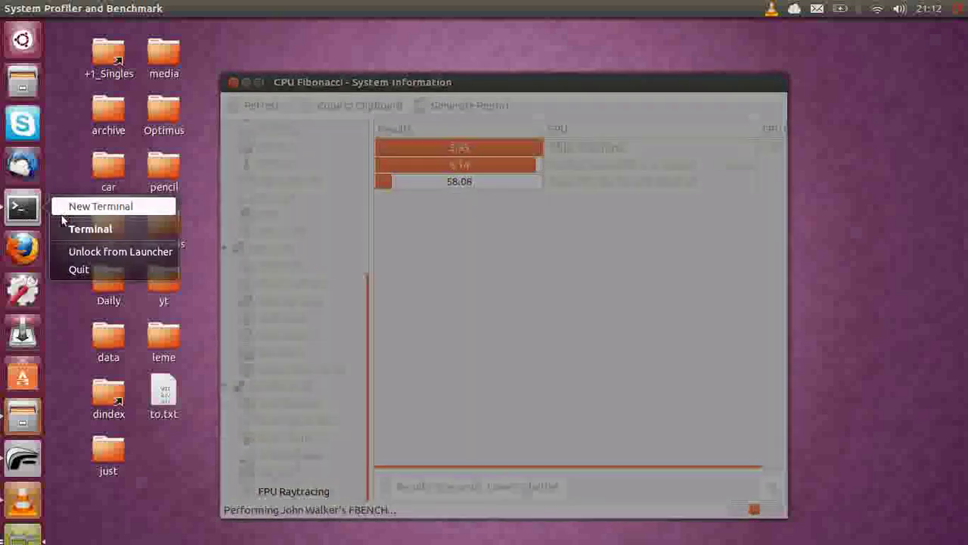
pyautogui.click(65, 208)
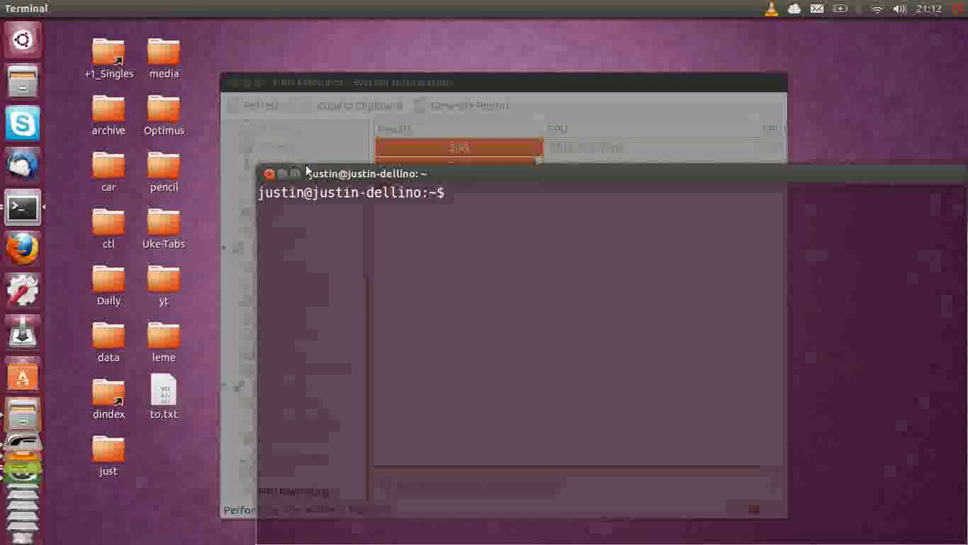
pyautogui.moveTo(307, 171); pyautogui.dragTo(244, 78)
pyautogui.write('sudo apt-get instal')
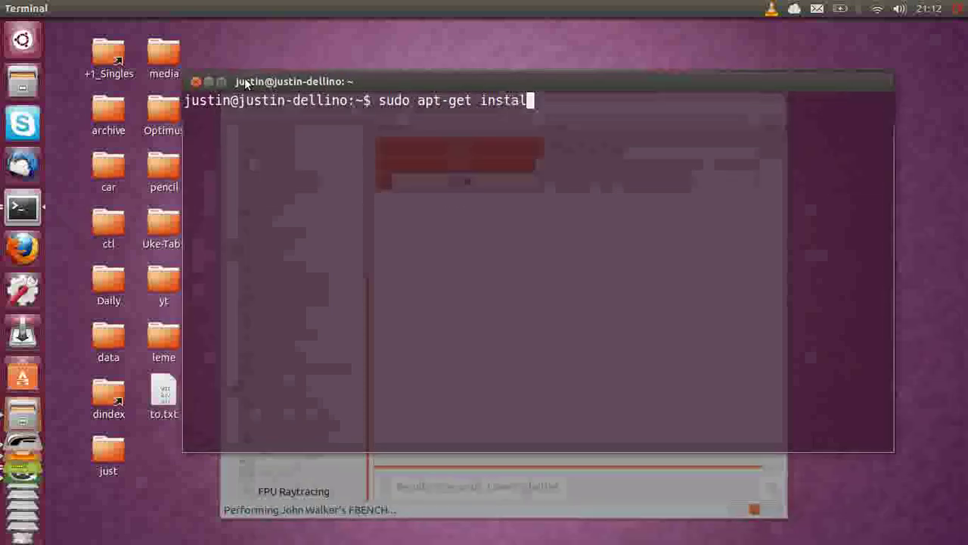
pyautogui.write('l hardinfo')
pyautogui.press('Return')
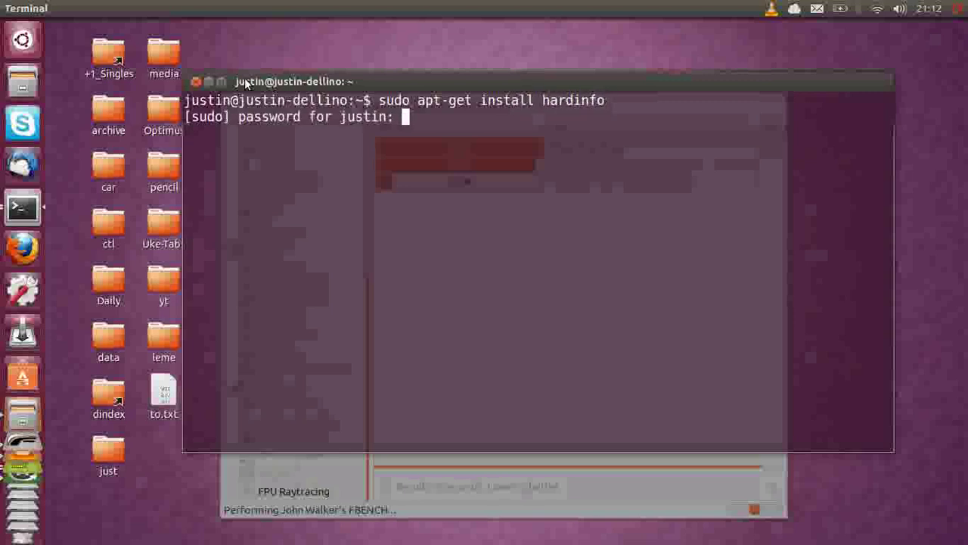
pyautogui.press('Return')
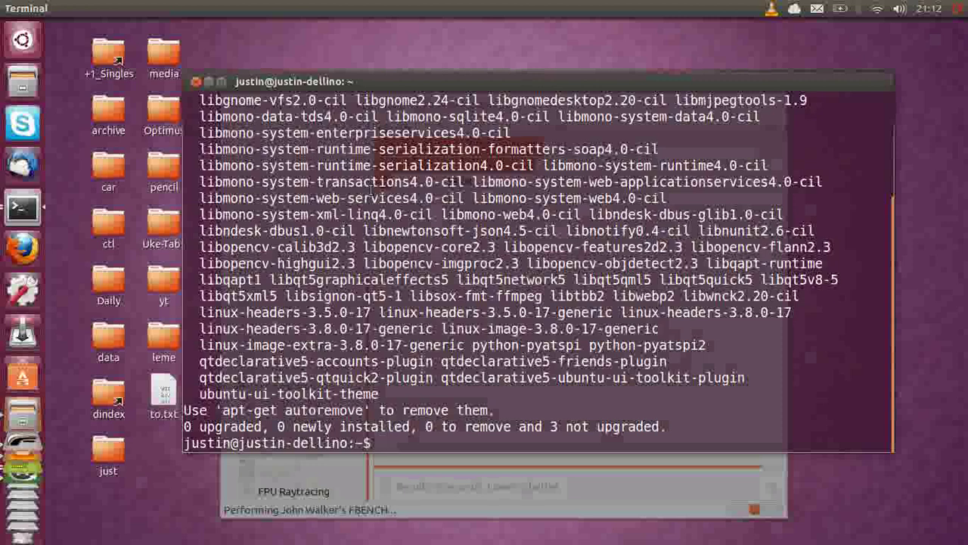
pyautogui.click(194, 81)
pyautogui.click(247, 83)
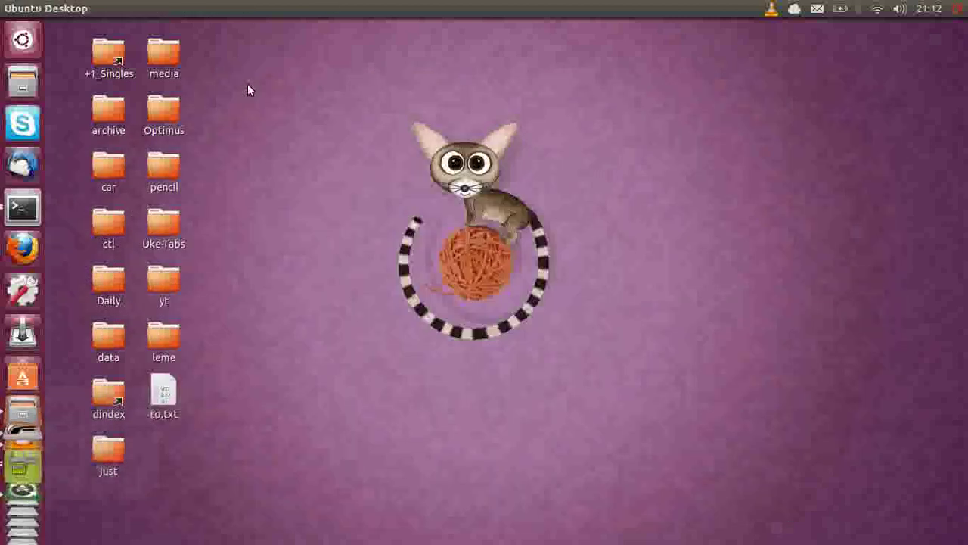